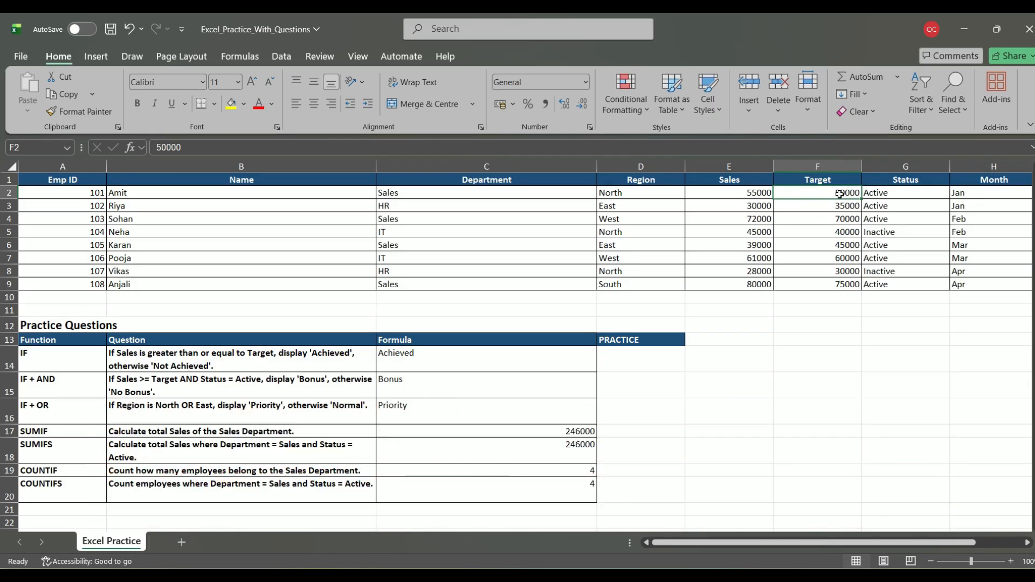
Step: Start an IF formula in cell D14 with the logical test E2>F2, comparing the first employee's Sales with Target
click(743, 190)
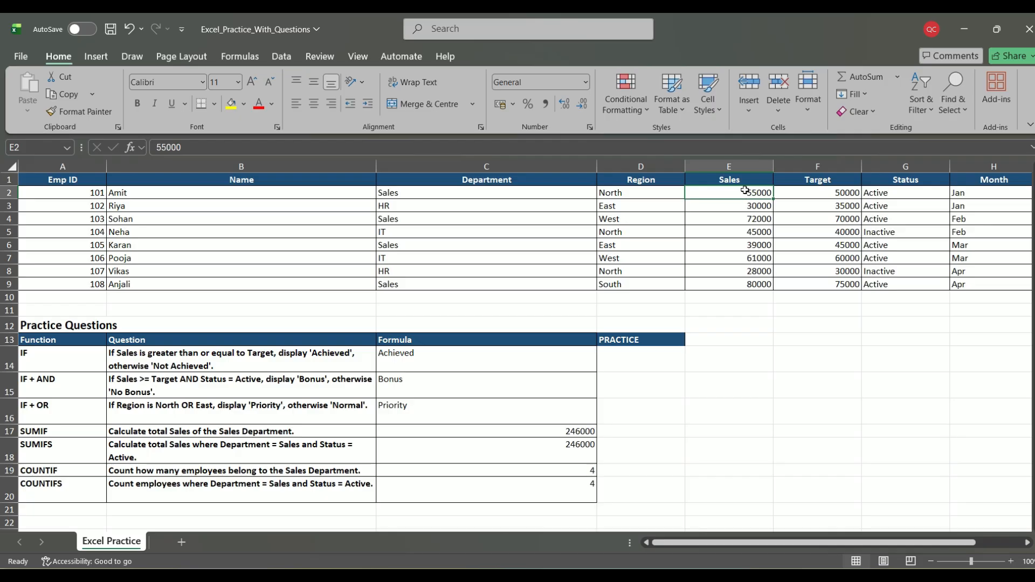
click(638, 364)
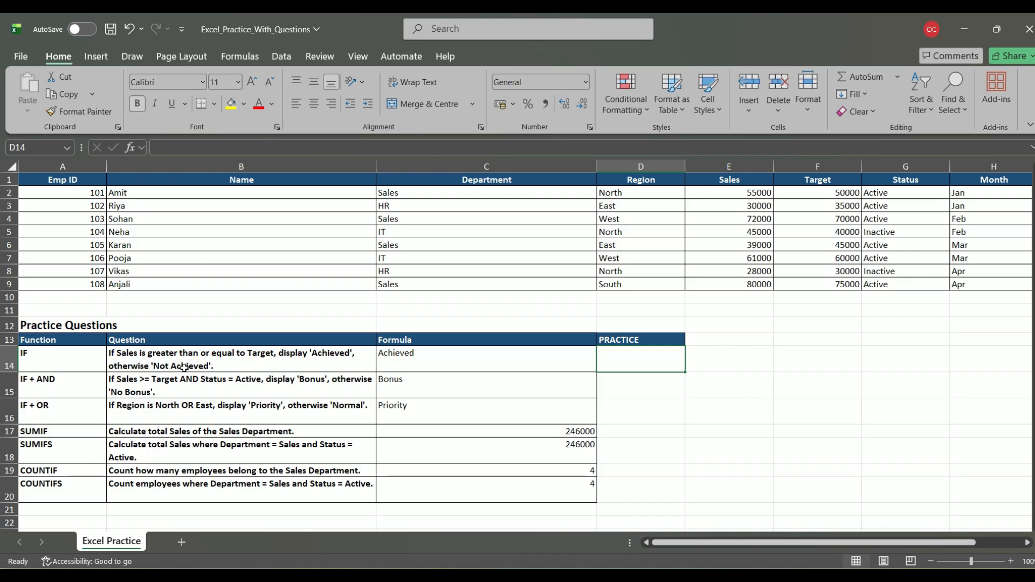
text(=)
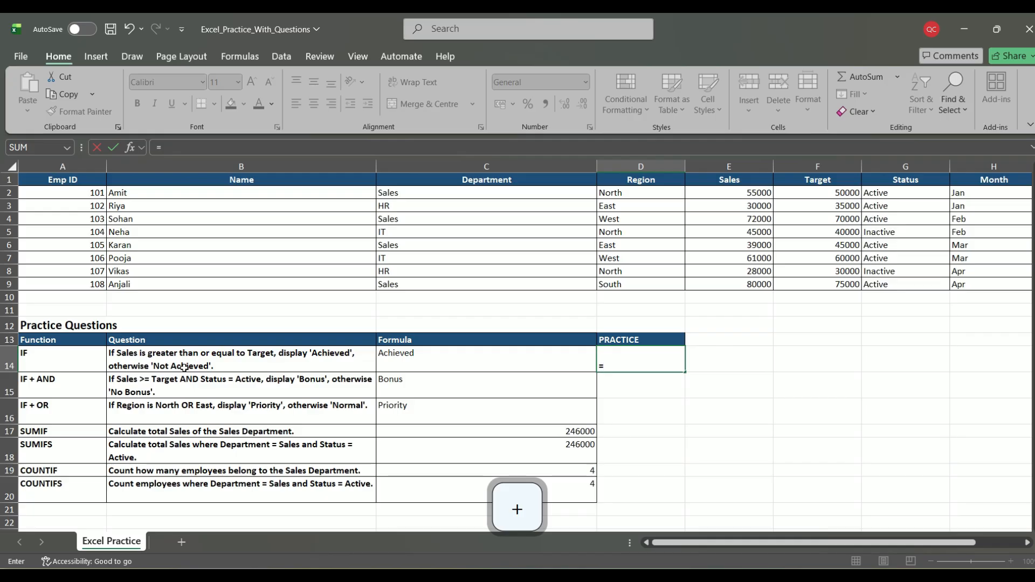
text(IF)
key(Tab)
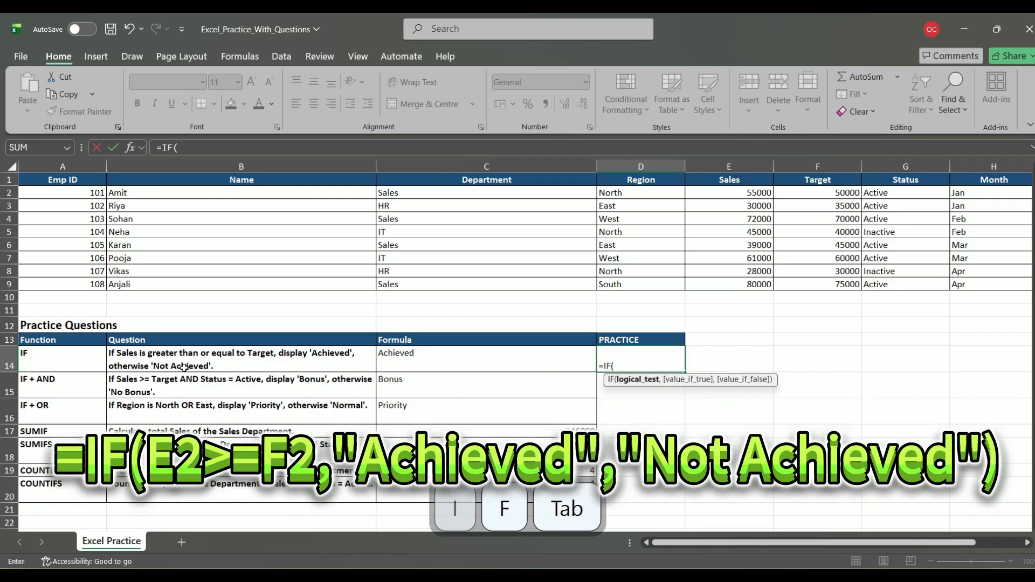
click(756, 192)
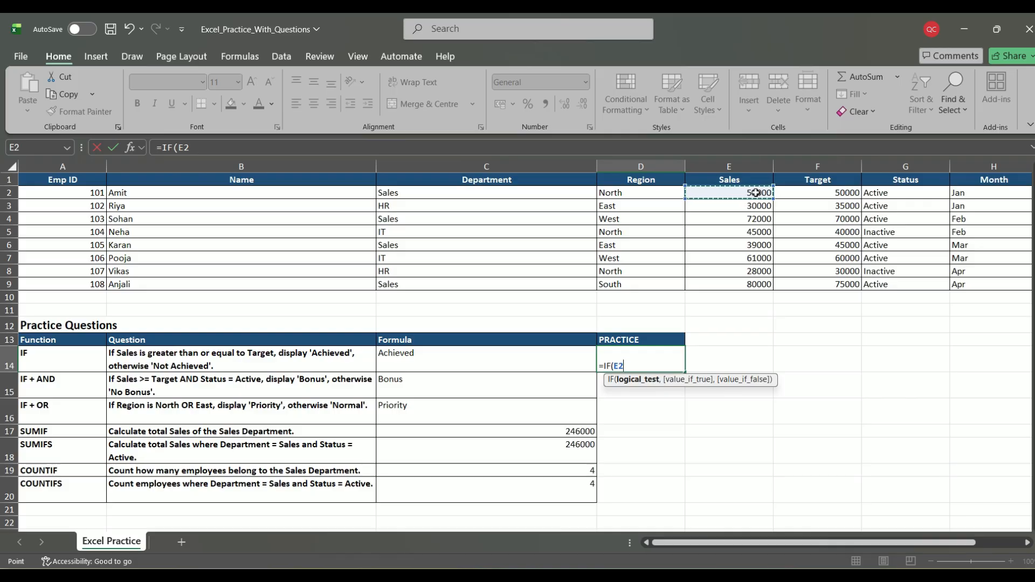
text(>)
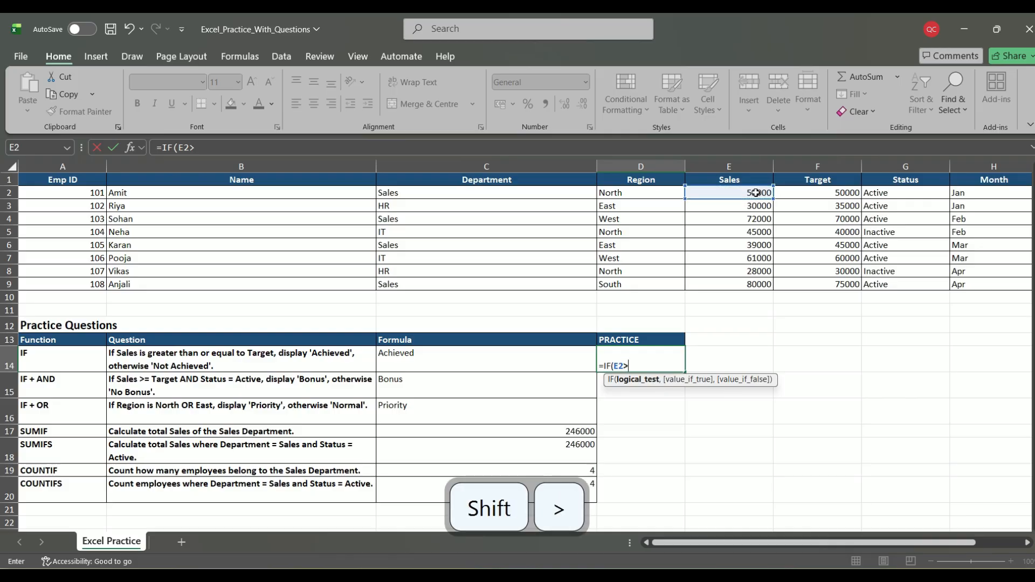
click(829, 195)
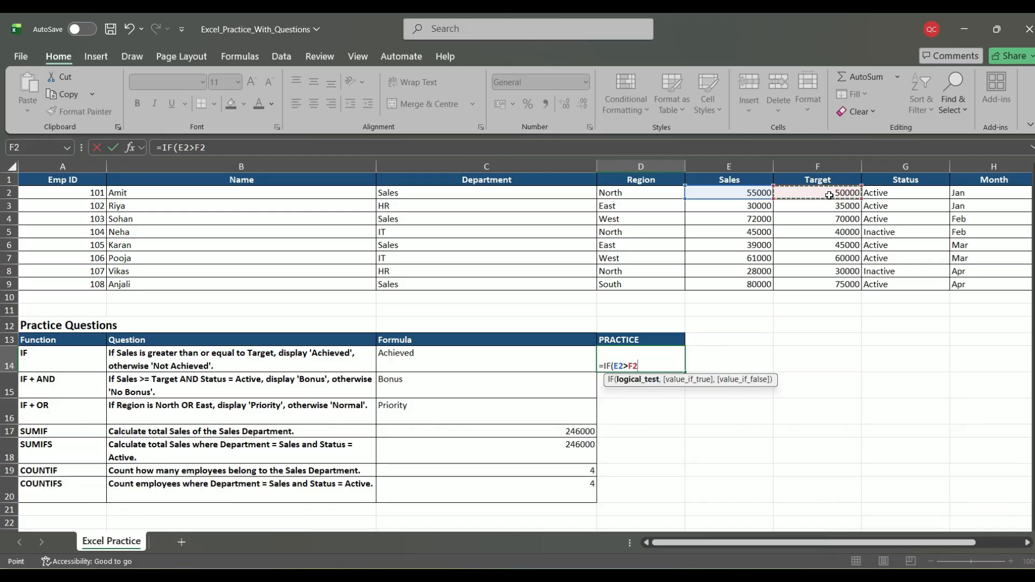
Step: Complete the D14 formula with "Achieved" as the true result and "Not Achieved" as the false result
text(,"A)
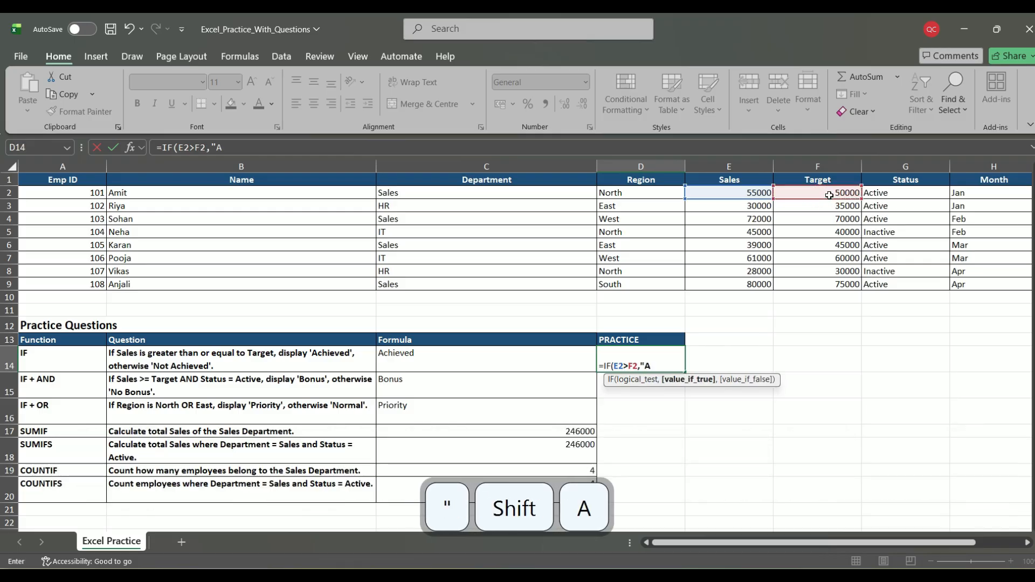
text(ch)
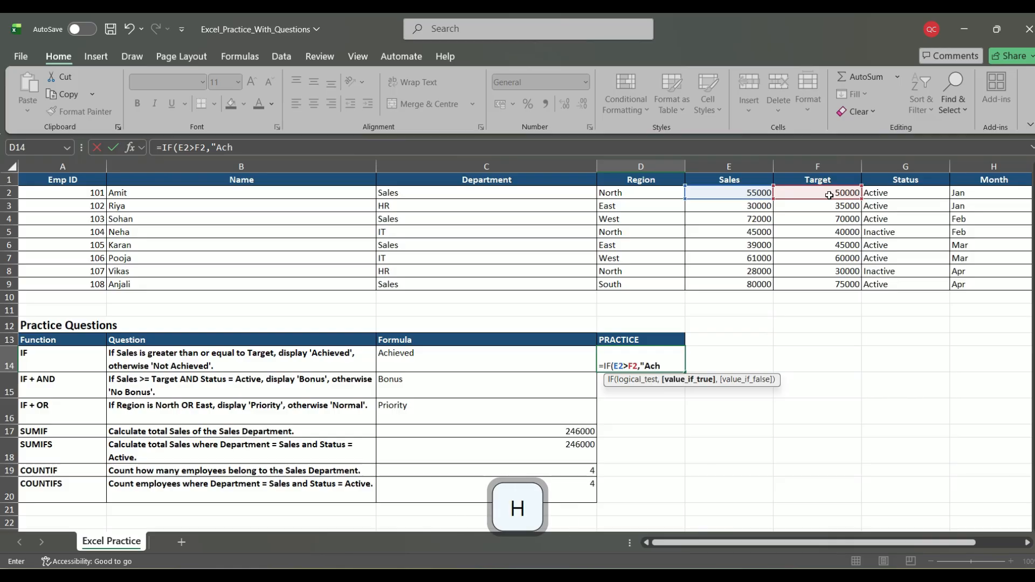
text(ieved",)
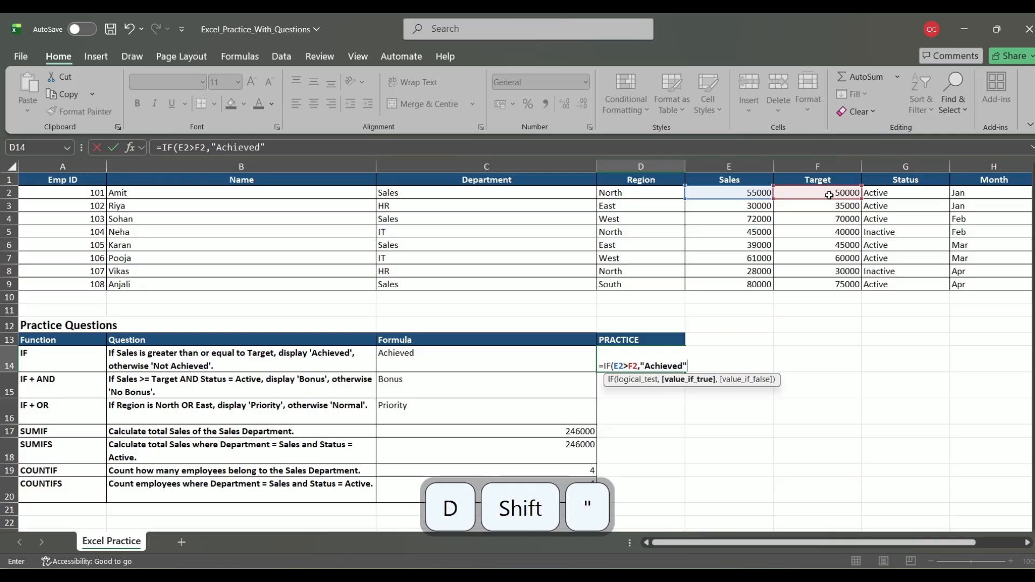
text("Not )
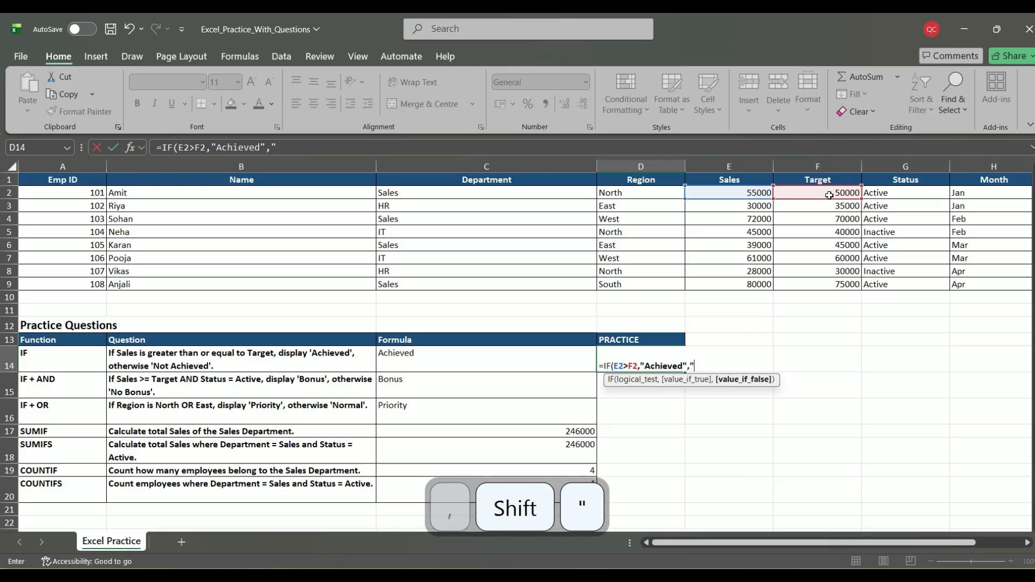
text(Achieved")
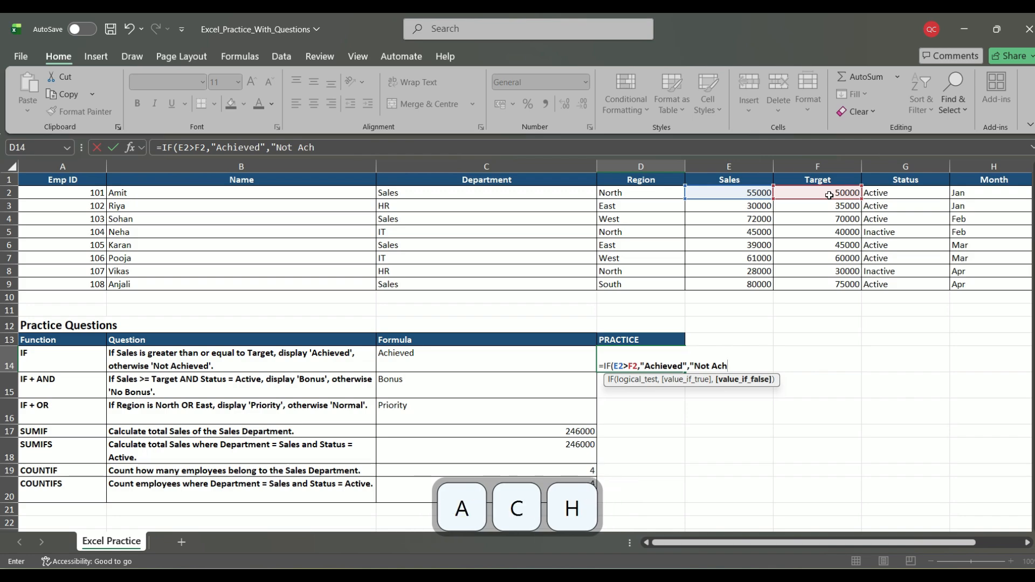
text())
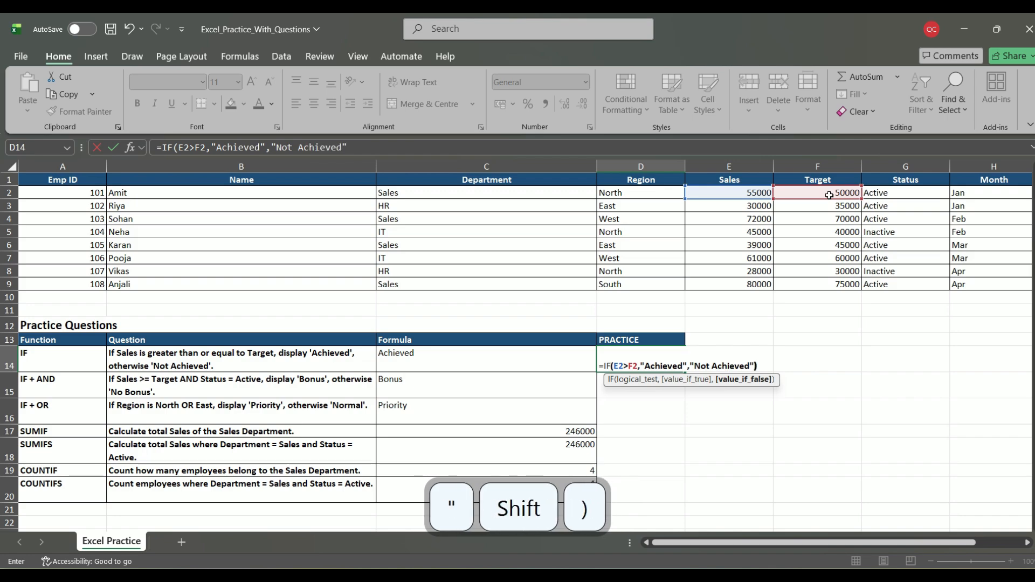
key(Return)
click(624, 367)
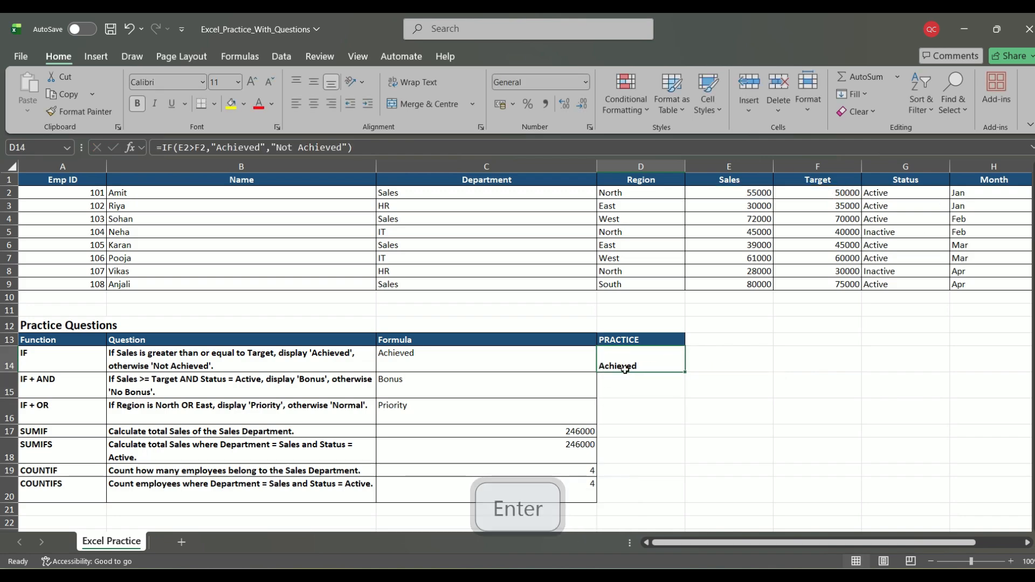
Step: Compare the Sales and Target values in row 2 to check the IF result in D14
ctrl+scroll(788, 270, up, 3)
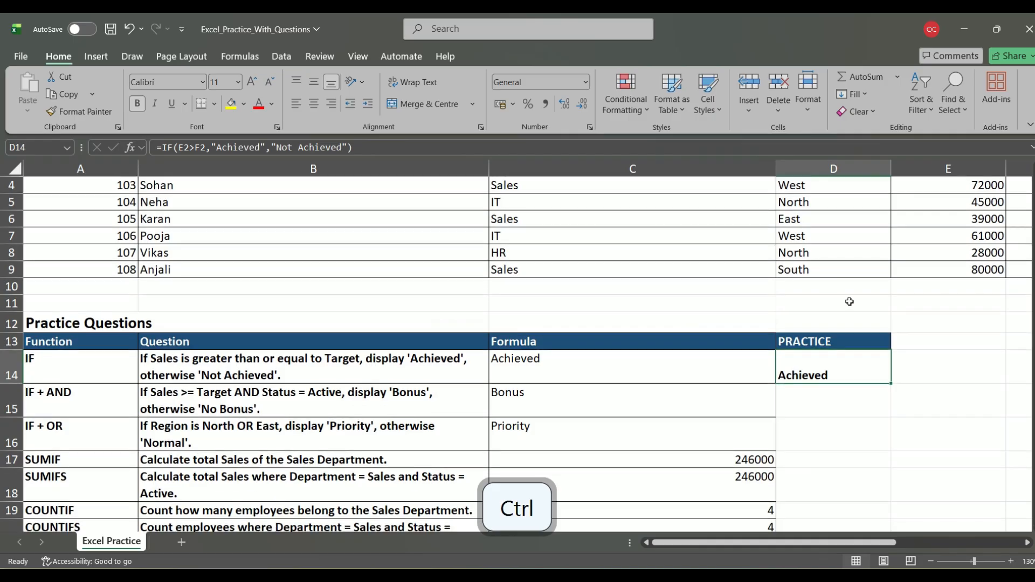
scroll(849, 302, up, 1)
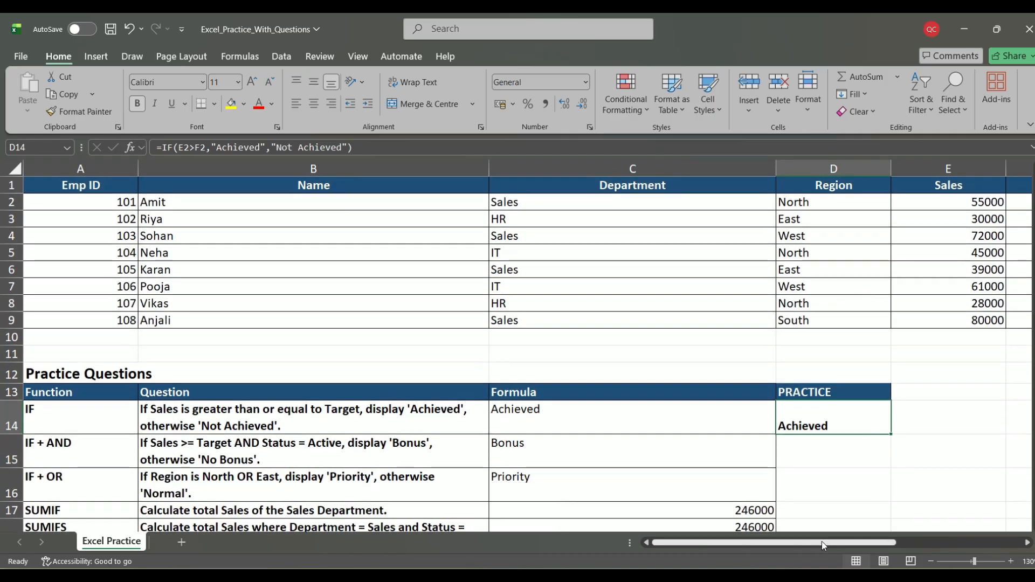
drag(823, 543, 887, 544)
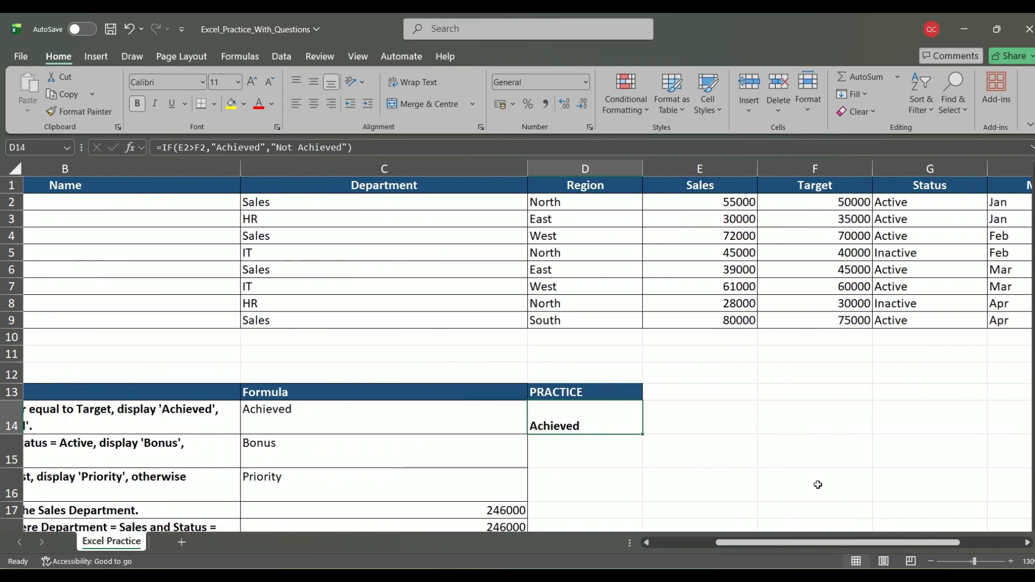
click(822, 201)
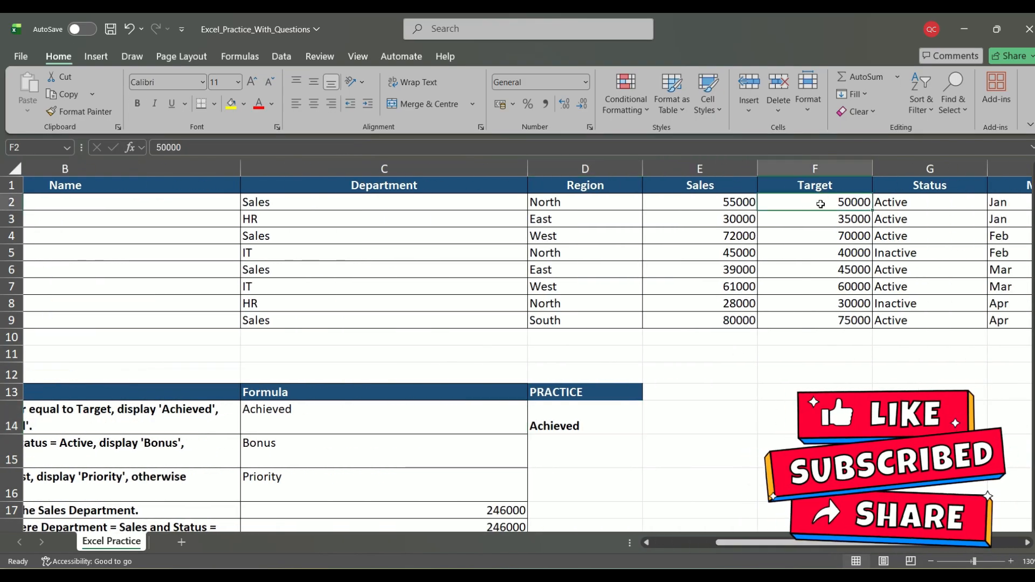
click(710, 205)
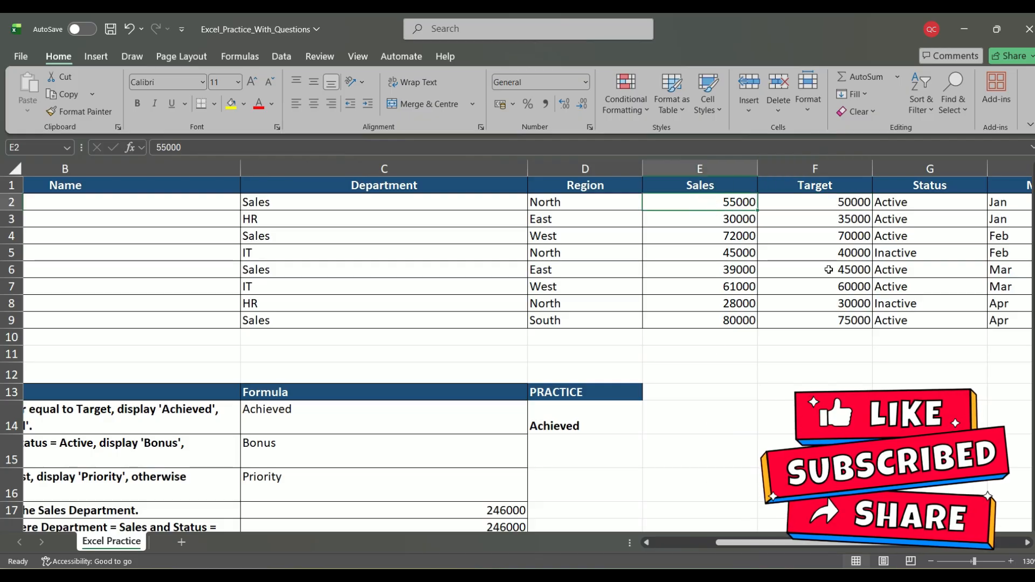
click(838, 203)
click(728, 202)
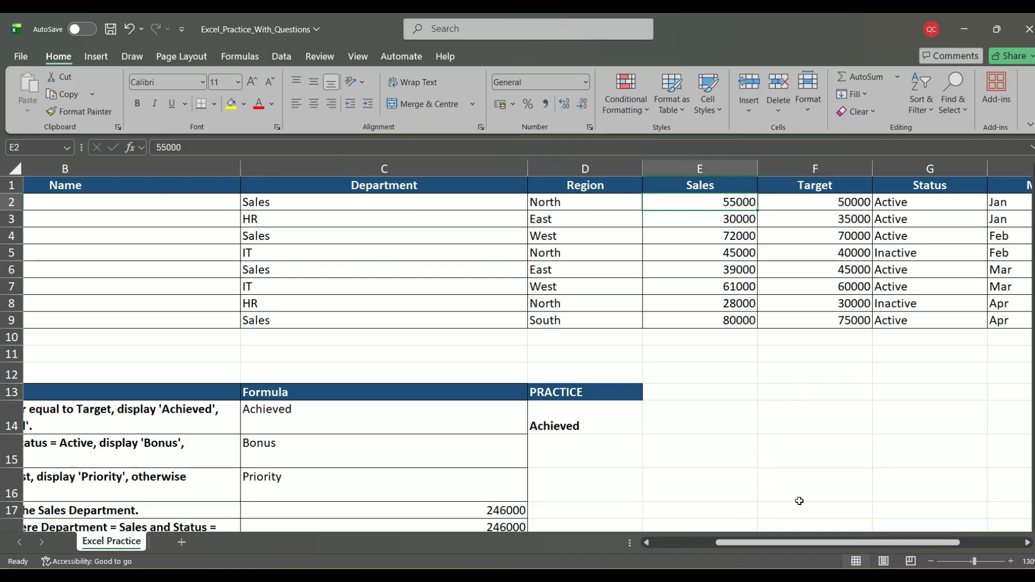
drag(817, 542, 765, 542)
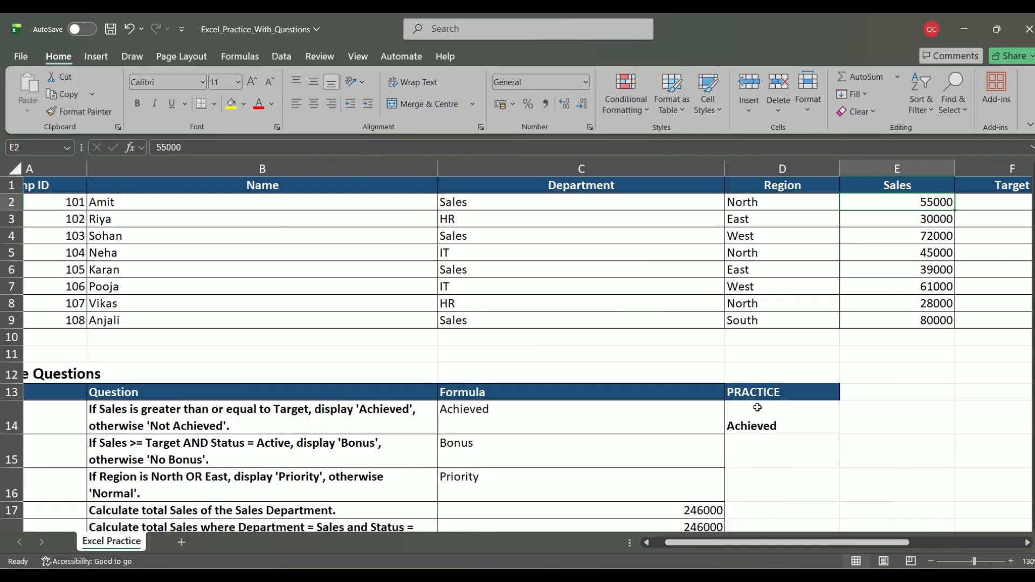
ctrl+scroll(768, 543, down, 2)
Step: Examine the IF + AND question in row 15 and the Sales, Target and Status cells in row 2 that it refers to
click(635, 390)
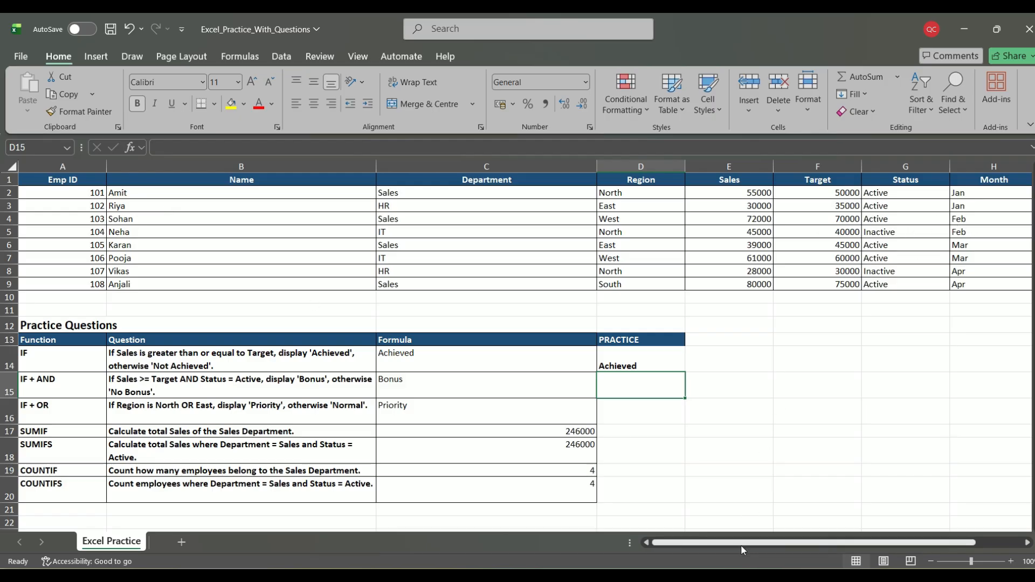
drag(740, 545, 823, 539)
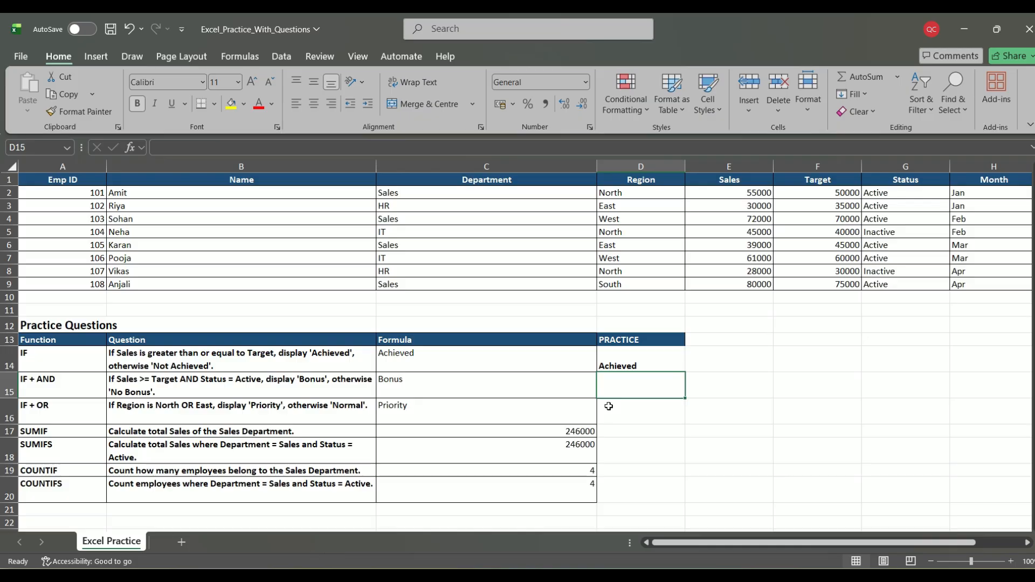
click(181, 382)
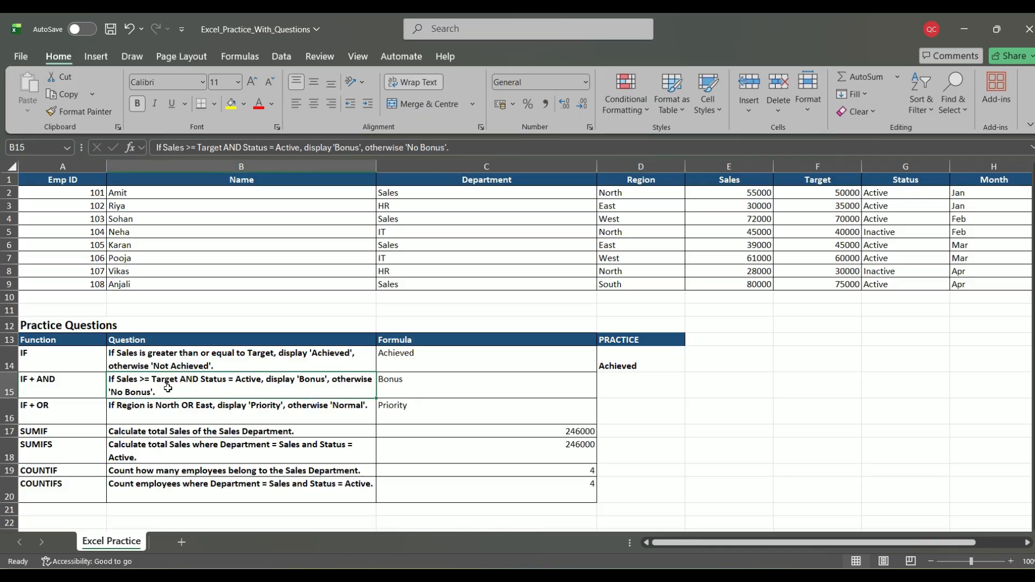
click(736, 193)
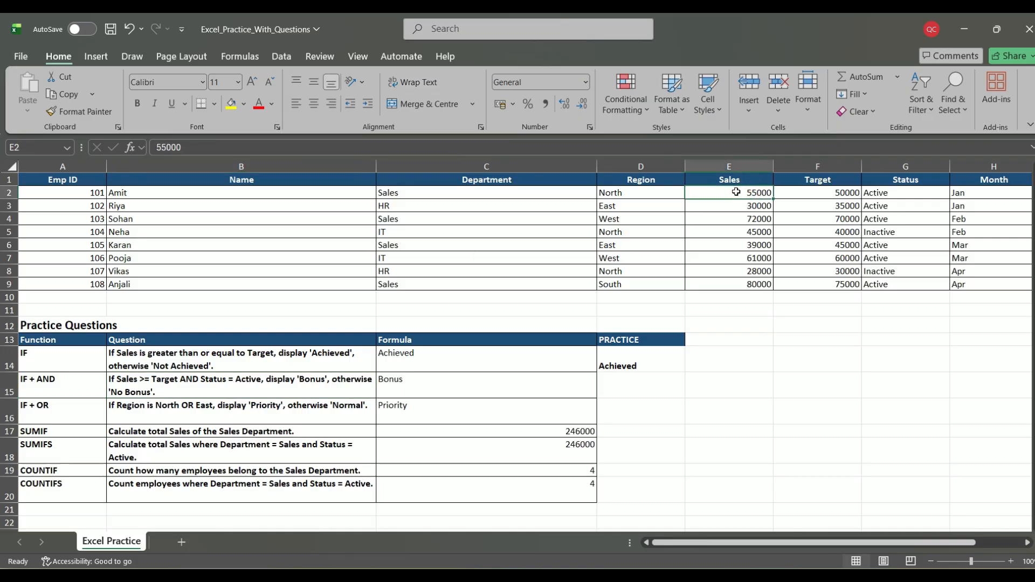
click(838, 193)
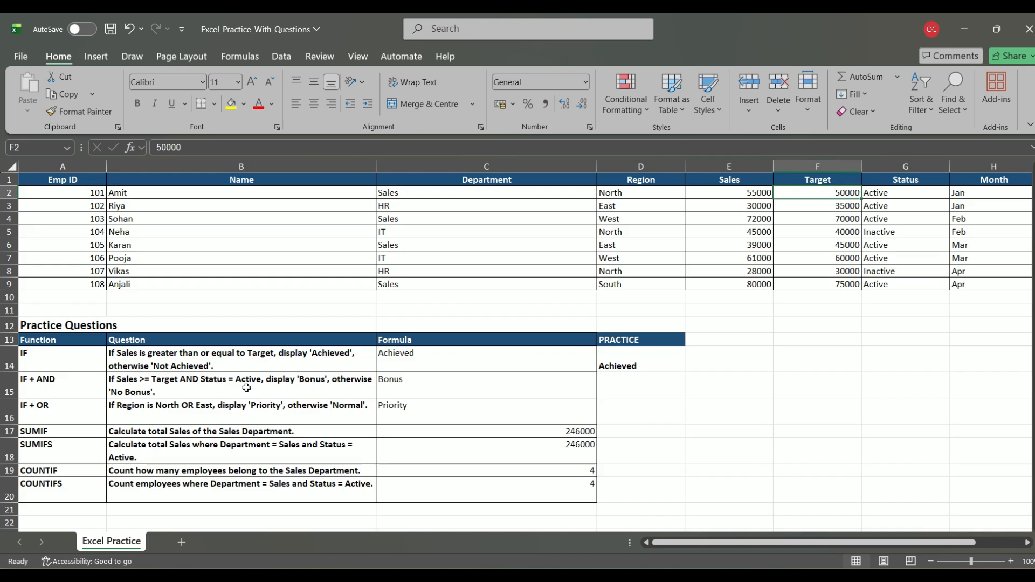
click(895, 193)
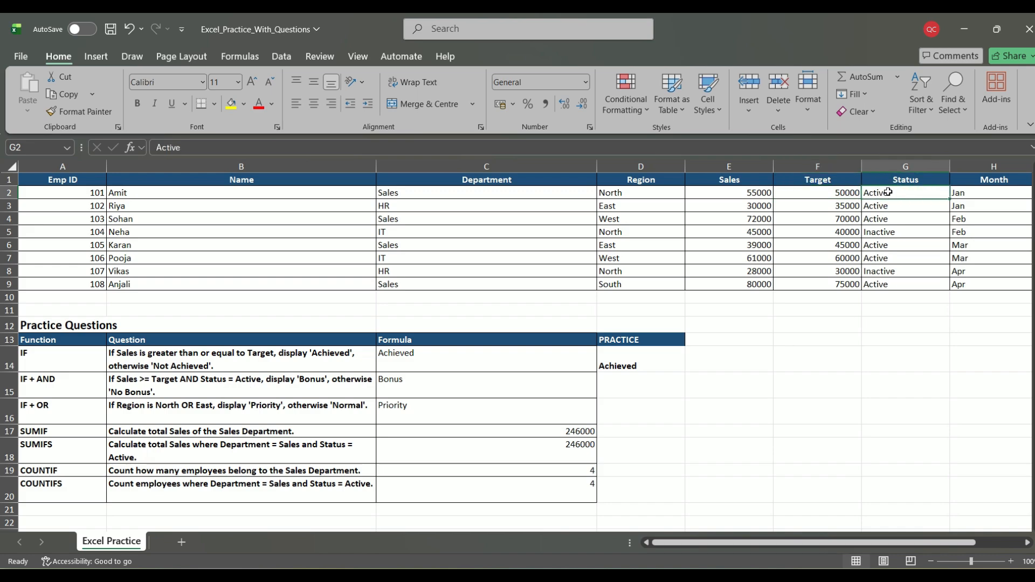
click(737, 194)
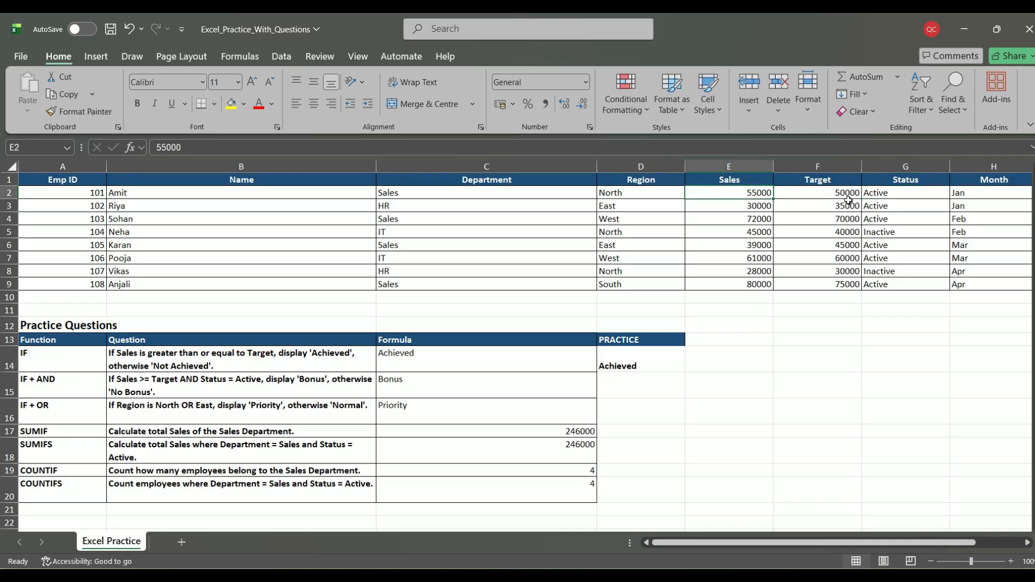
click(835, 194)
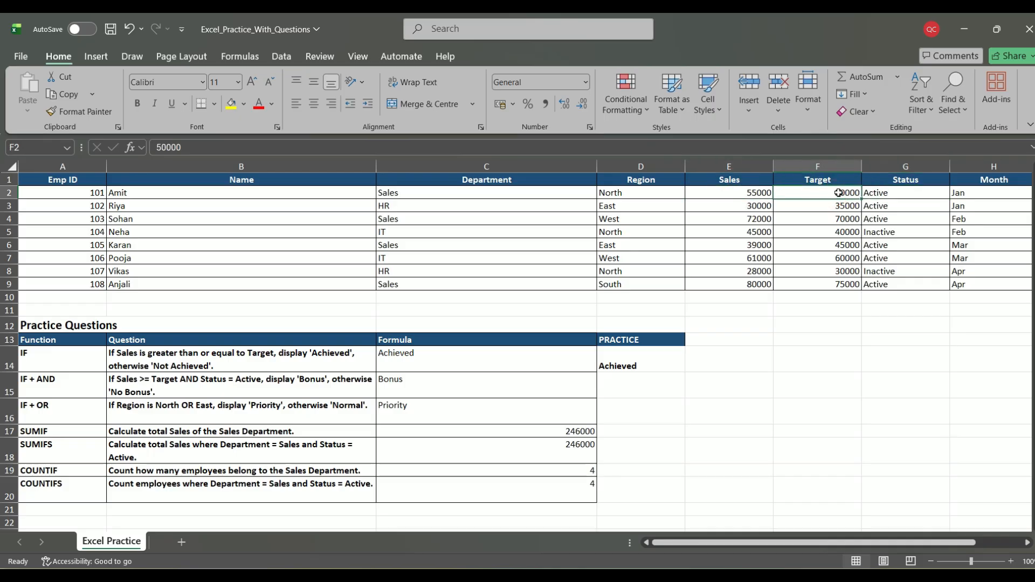
click(891, 195)
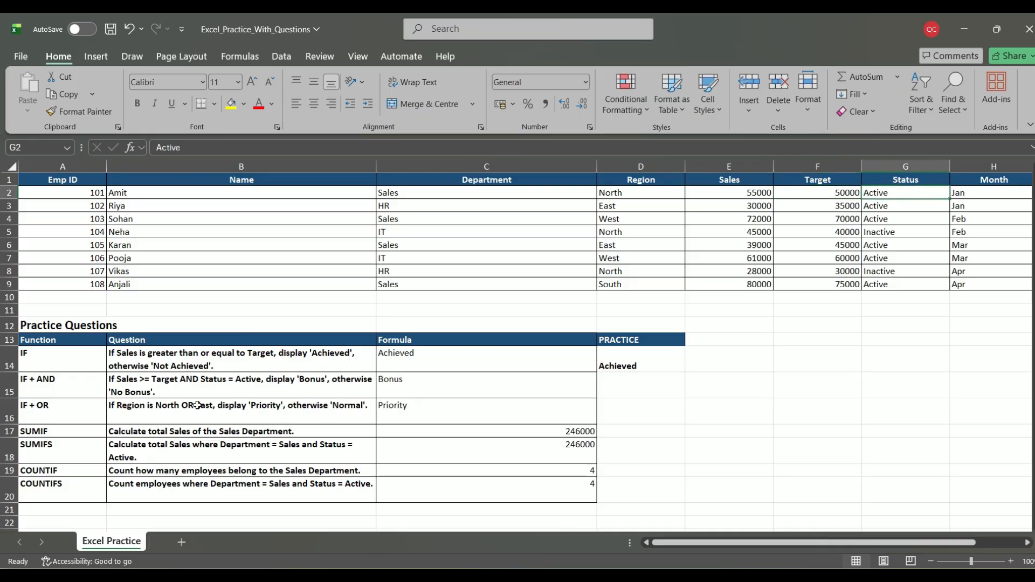
click(616, 394)
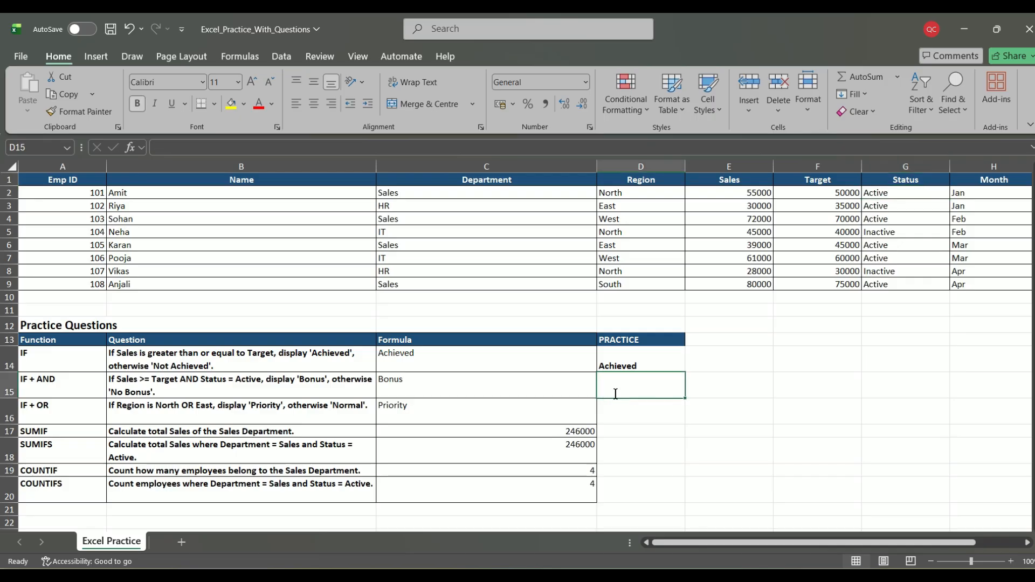
text(=iff)
key(Tab)
key(Left)
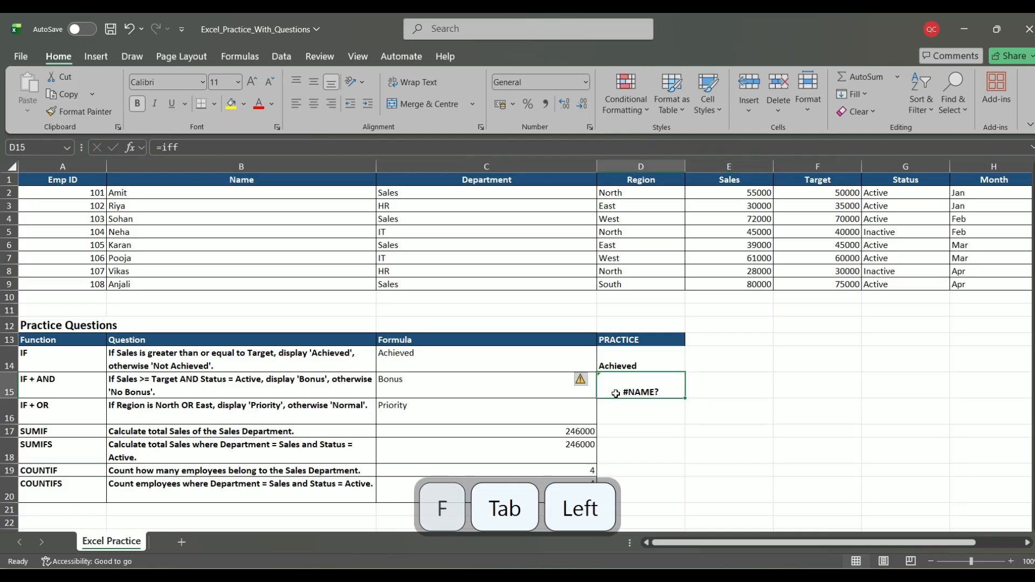
Step: Start an IF formula with a nested AND in cell D15, using E2>=F2 as the first condition
text(=if)
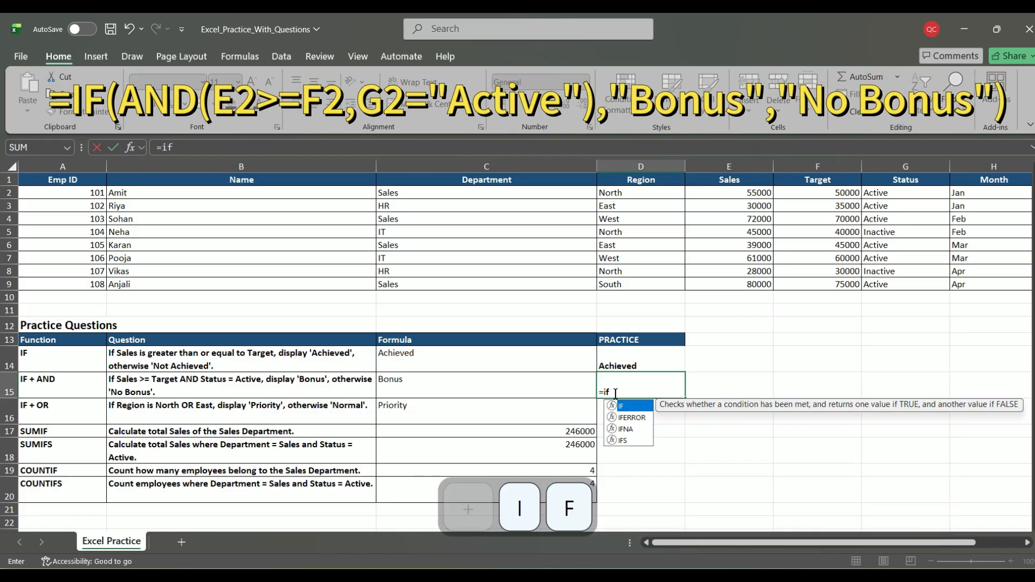
text((and)
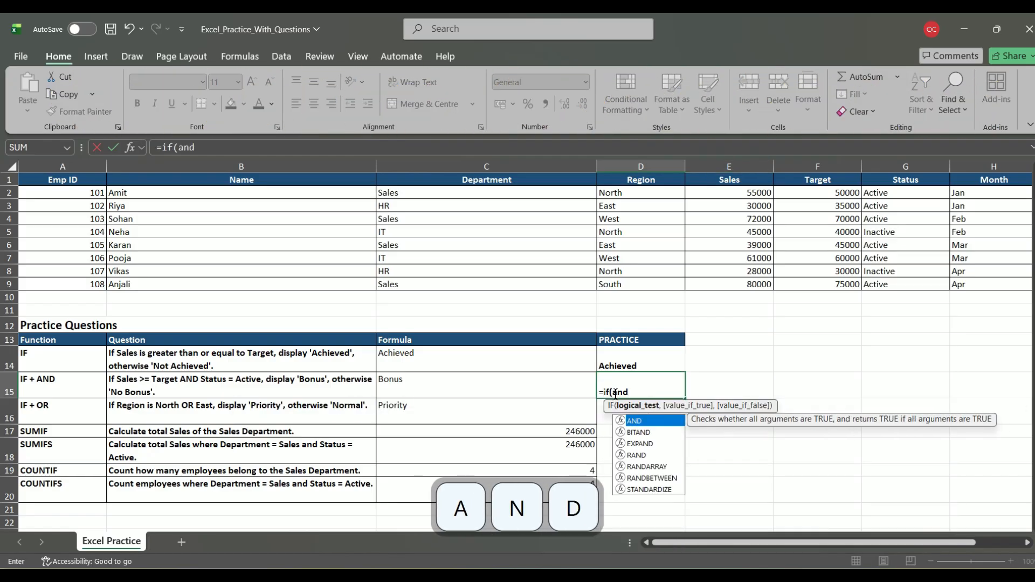
text((9)
key(BackSpace)
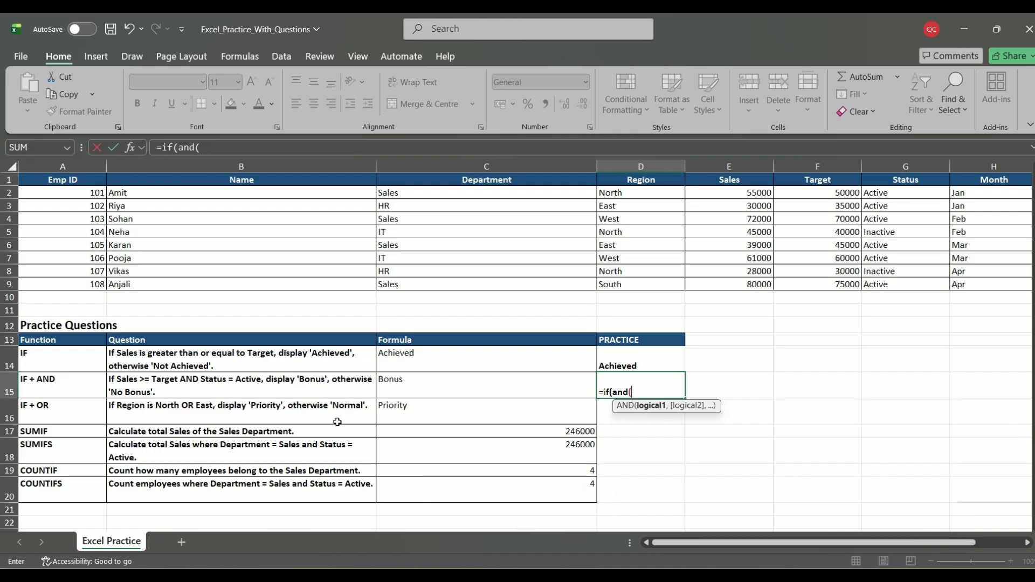
click(754, 193)
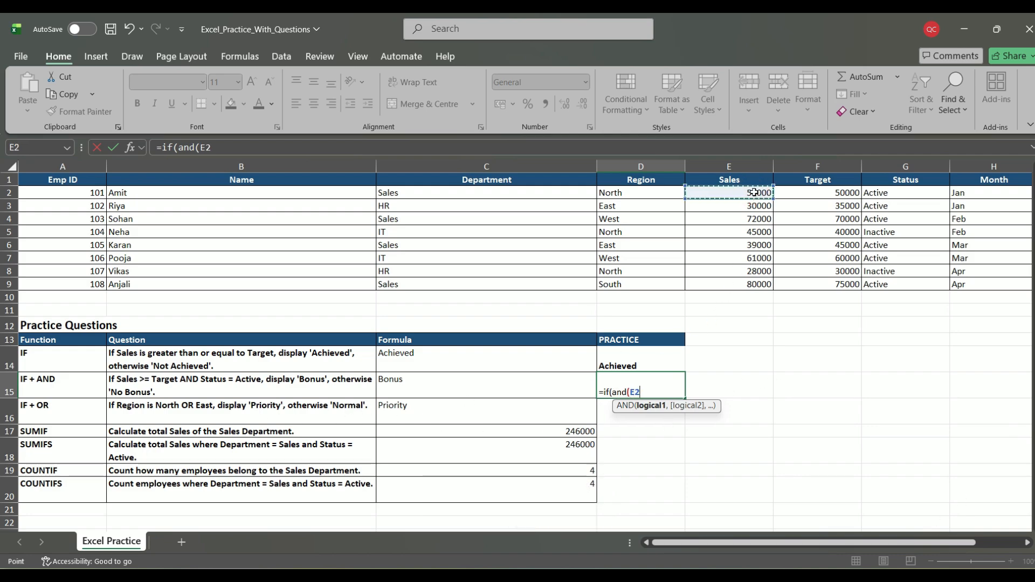
text(>=)
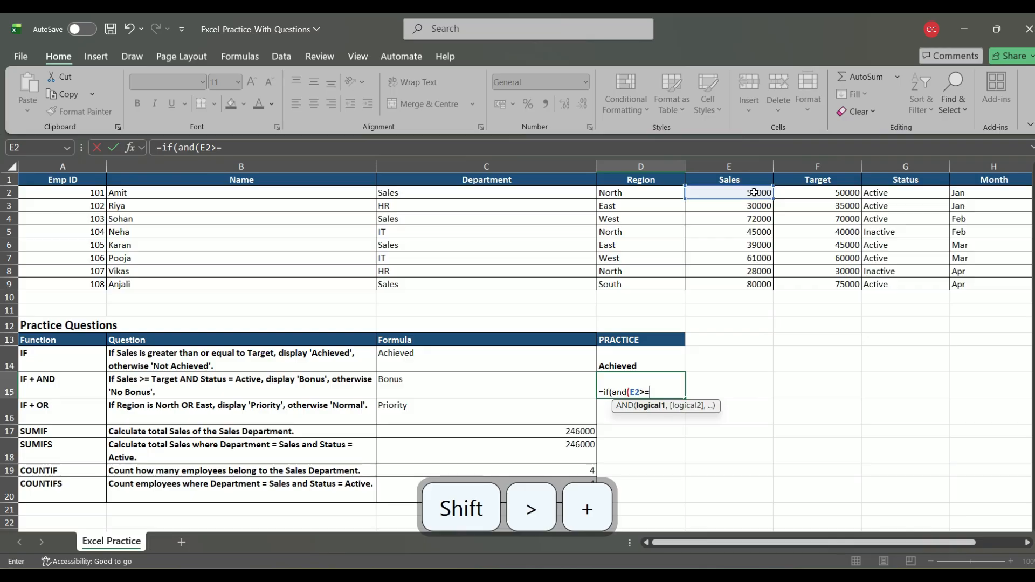
click(829, 191)
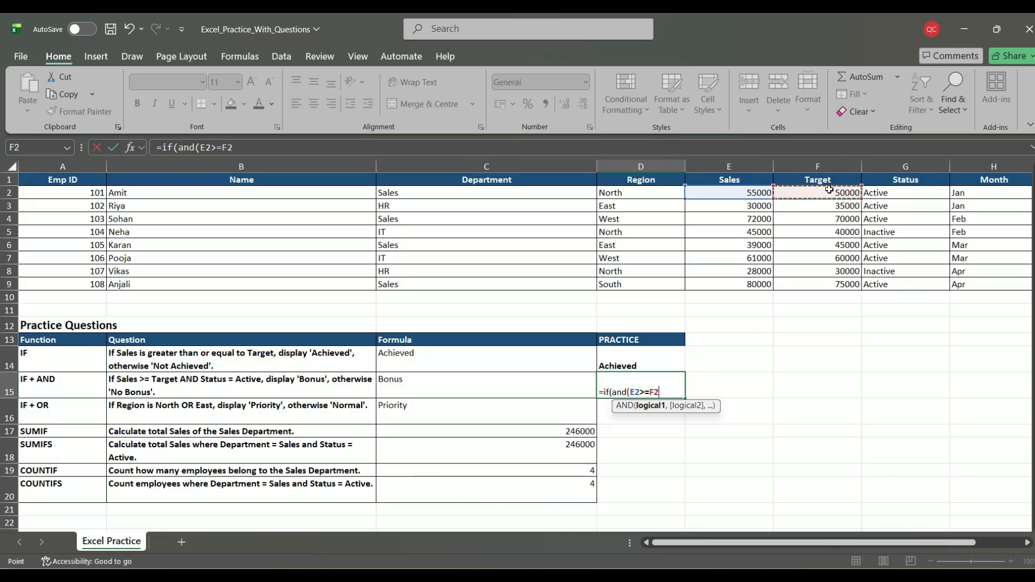
text(,)
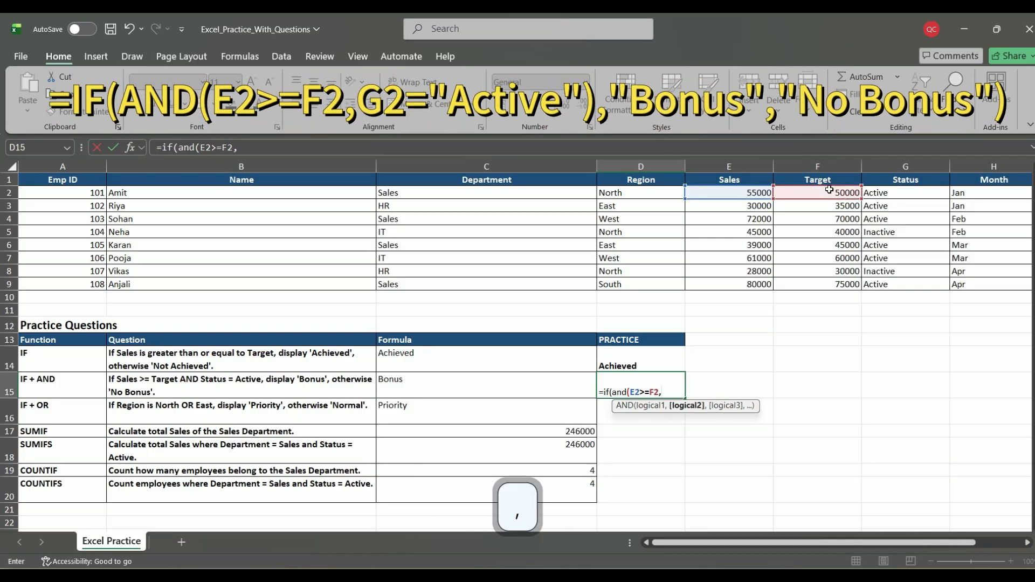
Step: Add G2="Active" as the second AND condition in the D15 formula and close the AND function
click(891, 194)
text(=)
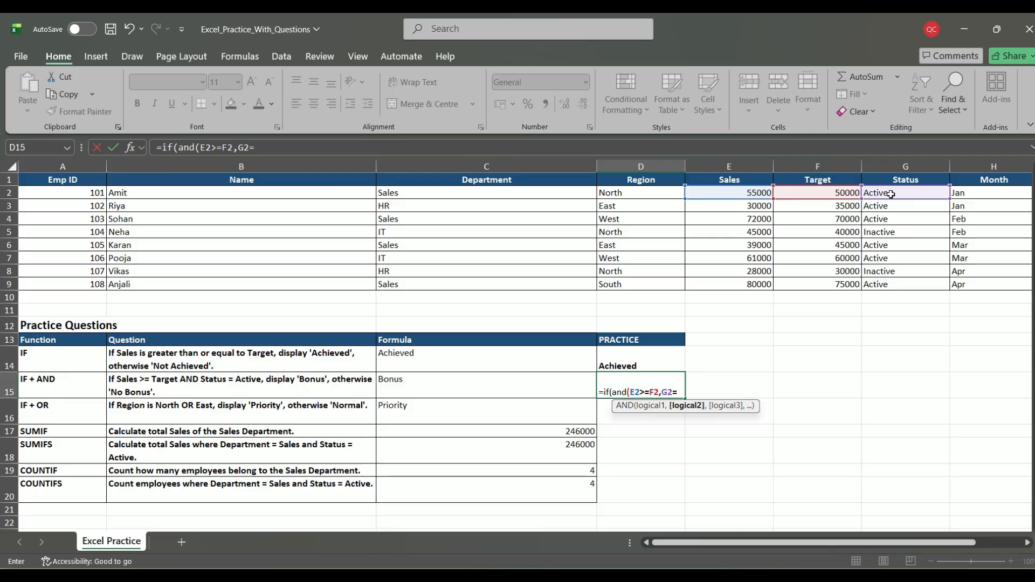
text("Av)
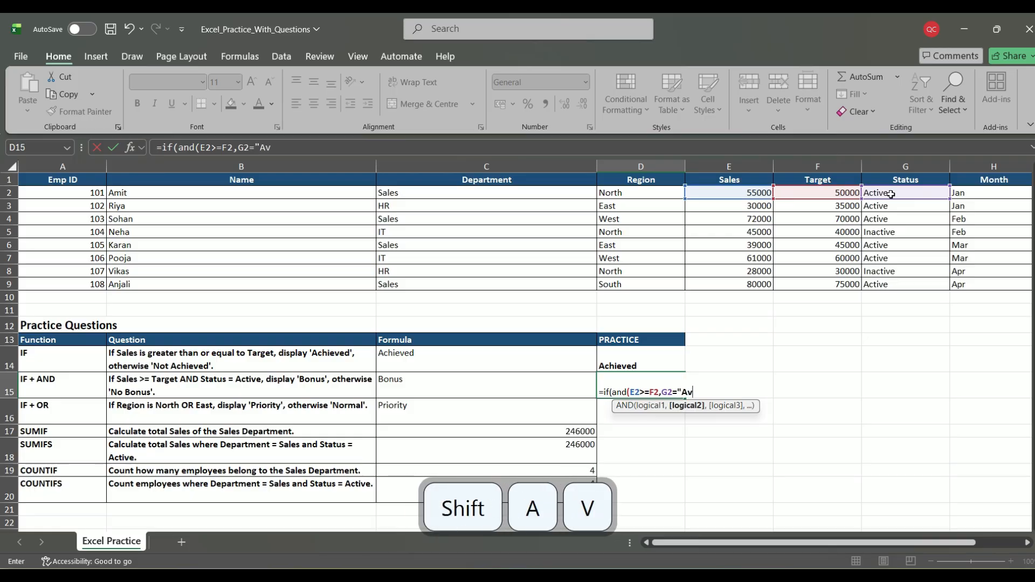
key(BackSpace)
text(ctiv)
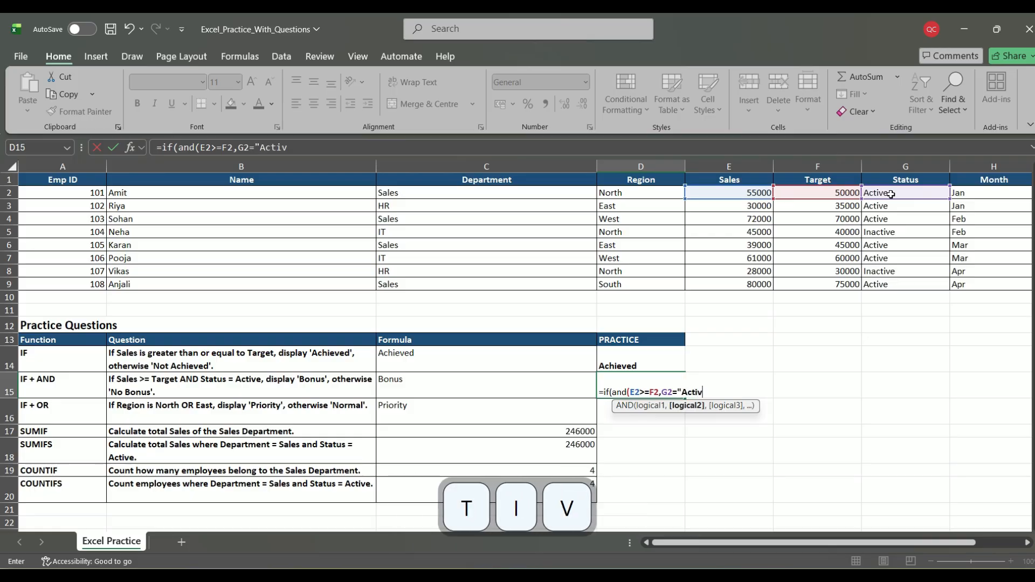
text(e")
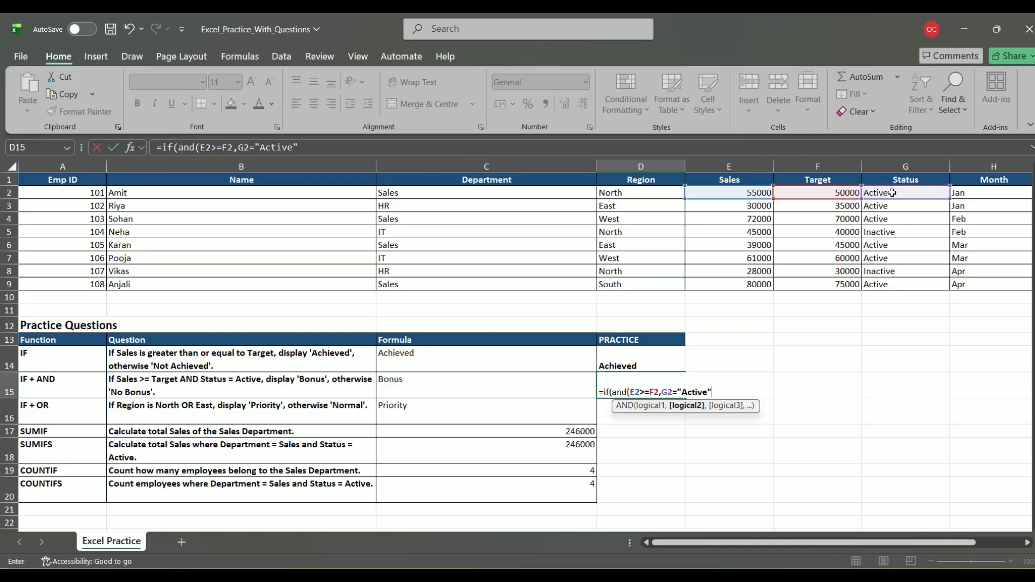
text())
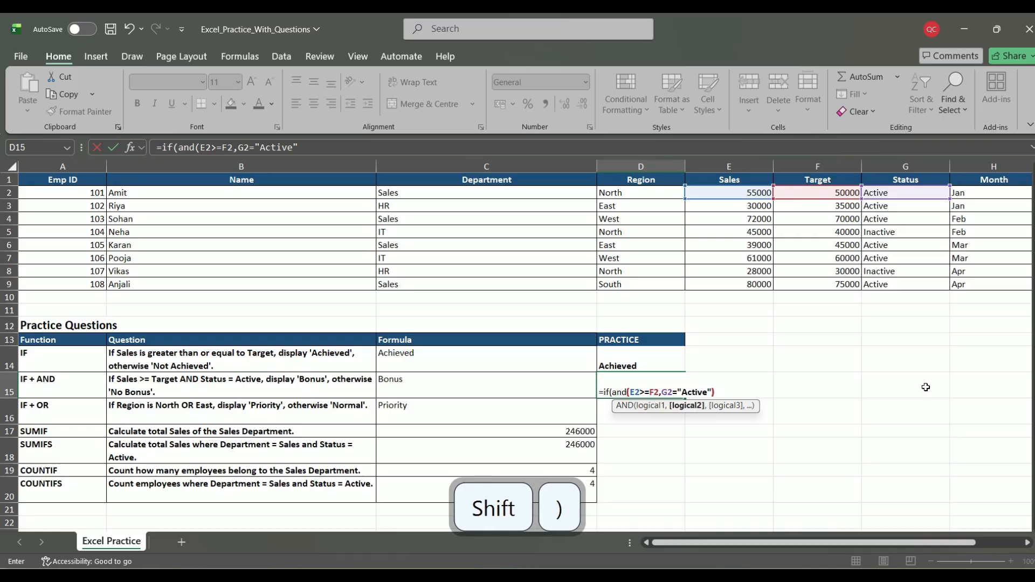
Step: Complete the D15 formula with "Bonus" as the true result and "No Bonus" as the false result
text(,"Bo)
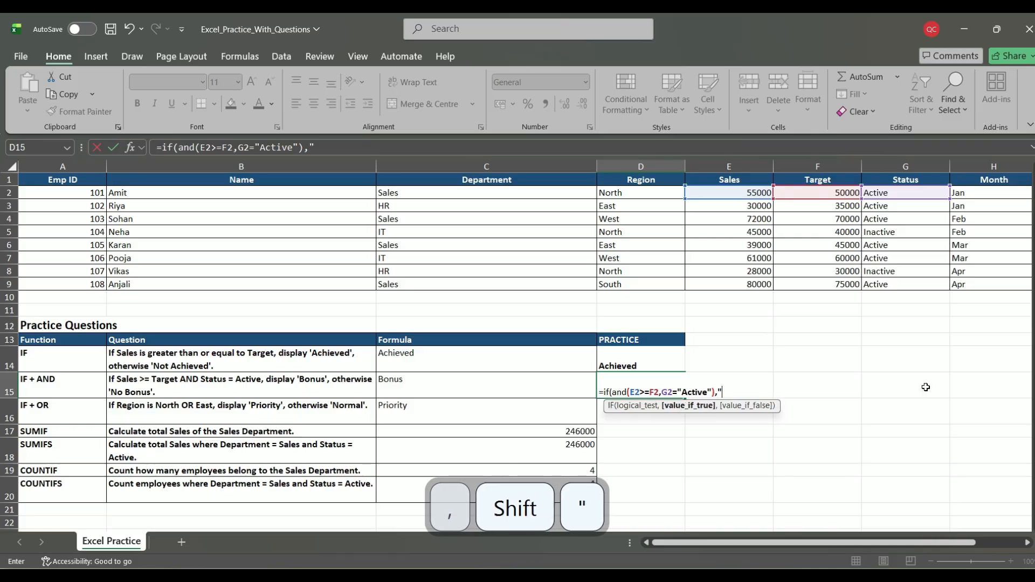
text(nu)
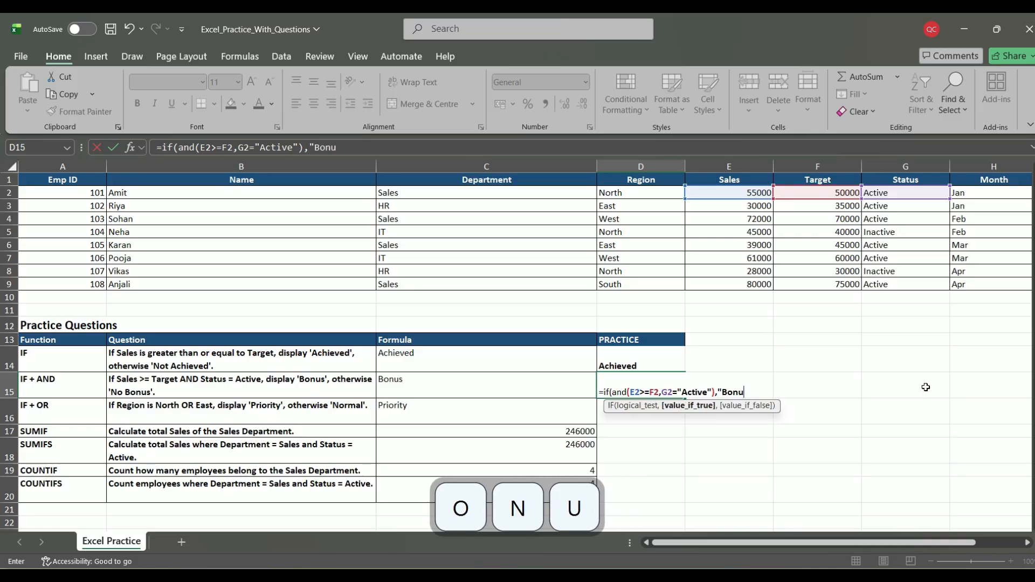
text(s",)
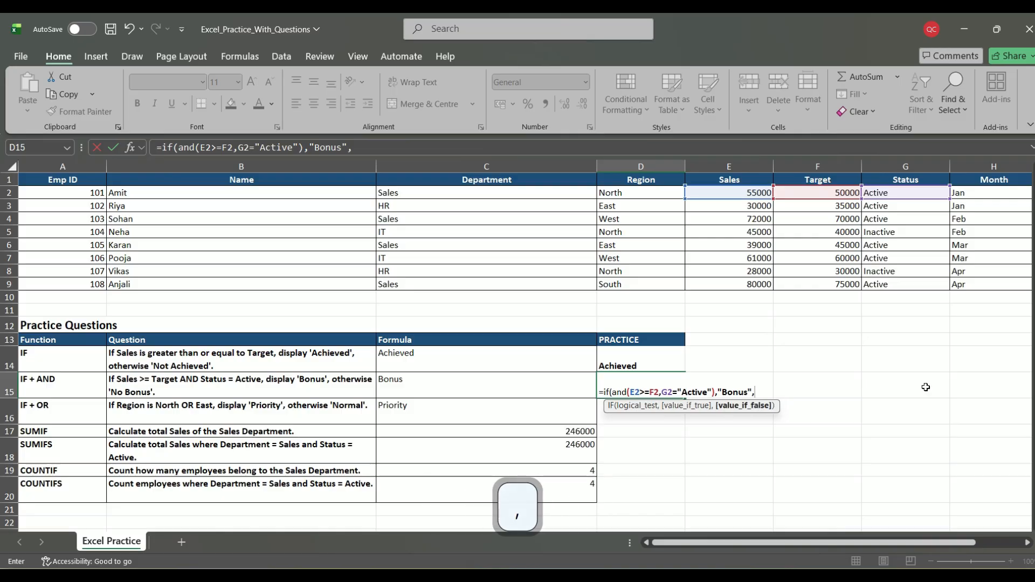
text("No B)
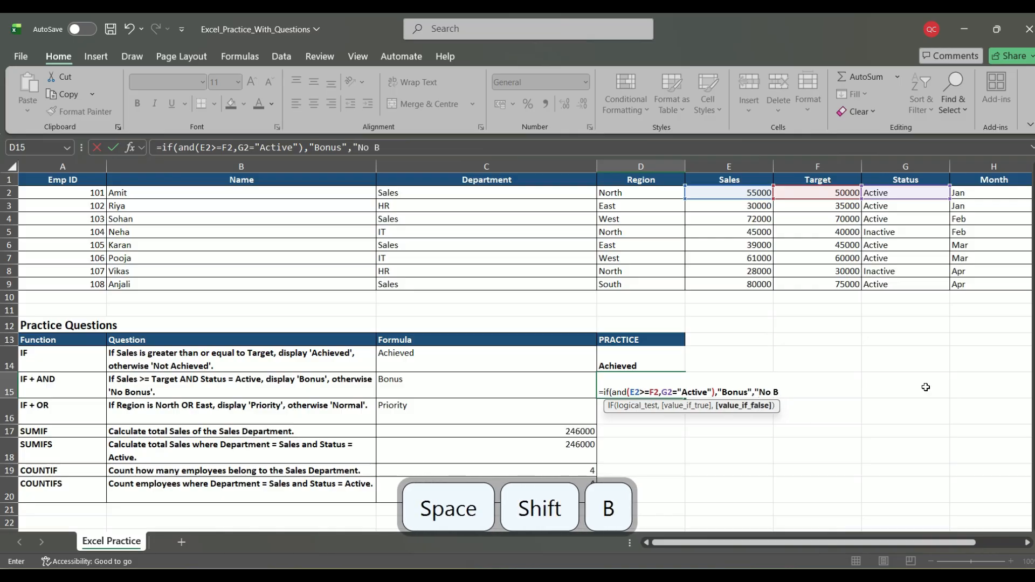
text(onus")
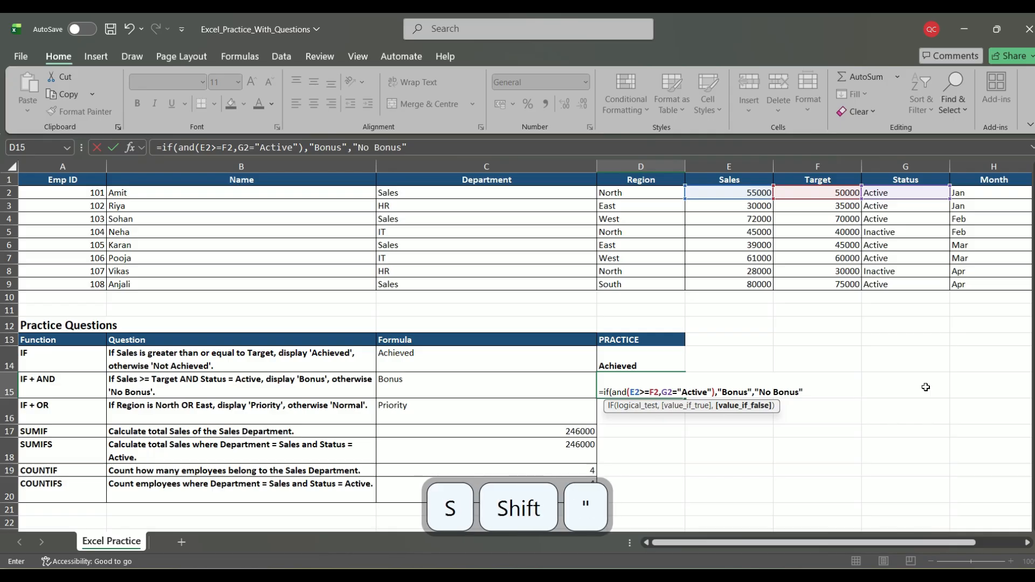
text())
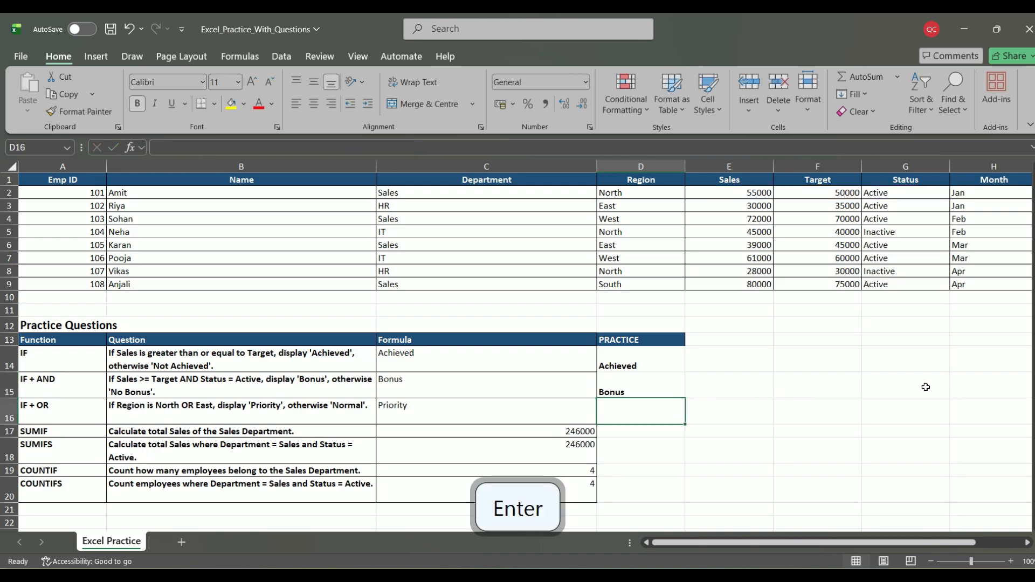
Step: Check the D15 result against the Sales, Target and Status values in row 2
click(660, 391)
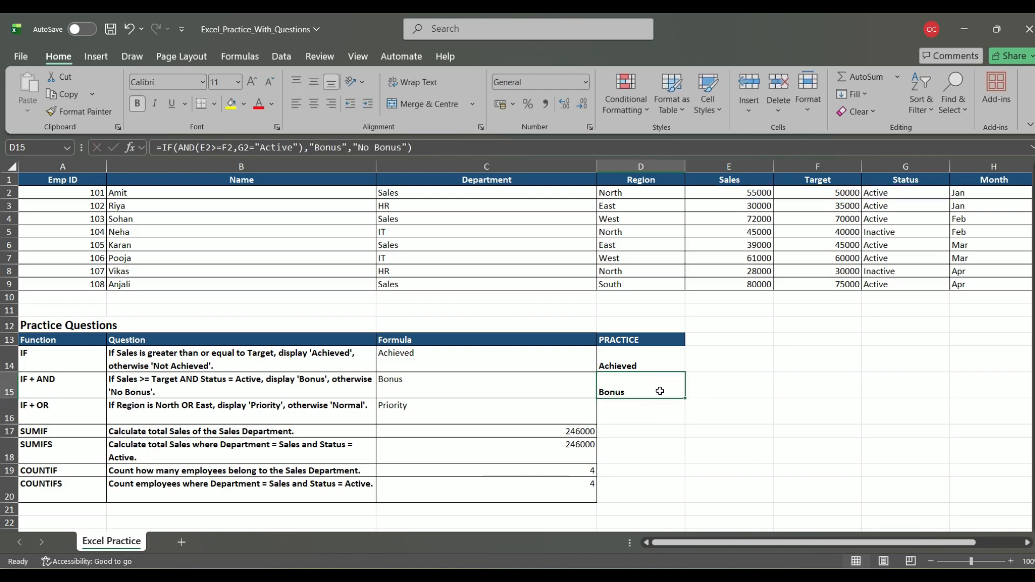
click(756, 193)
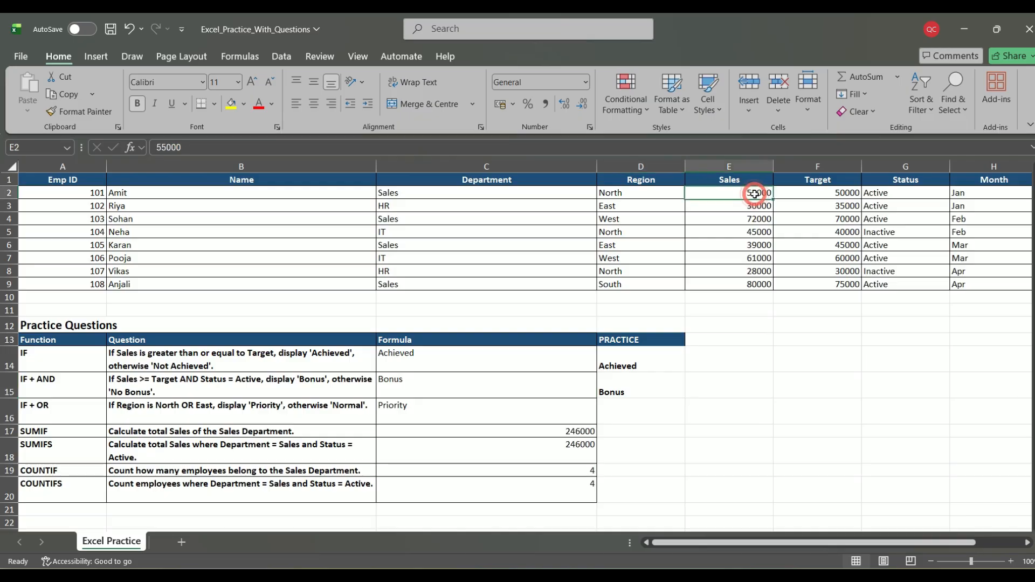
click(837, 193)
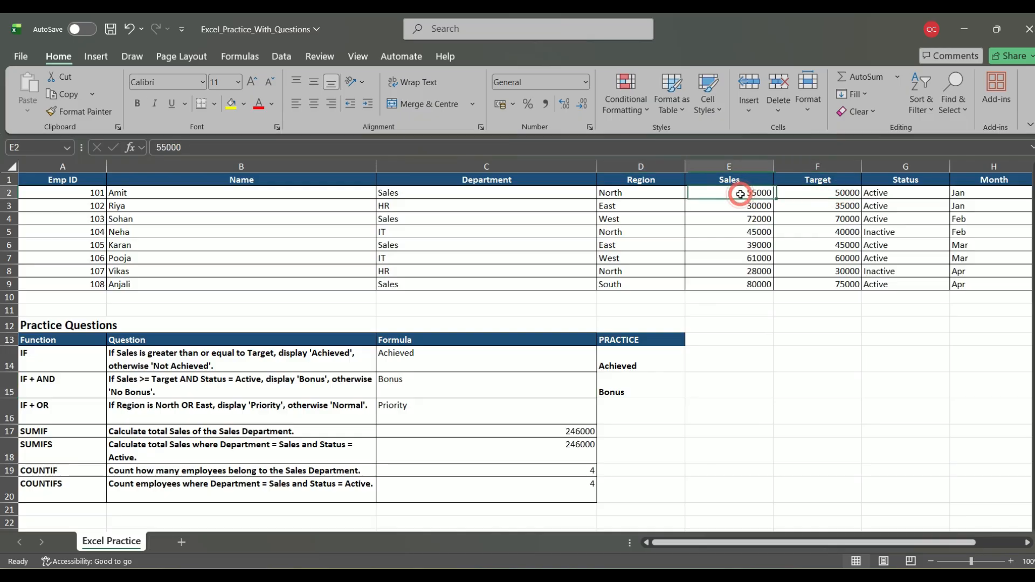
click(741, 195)
click(820, 188)
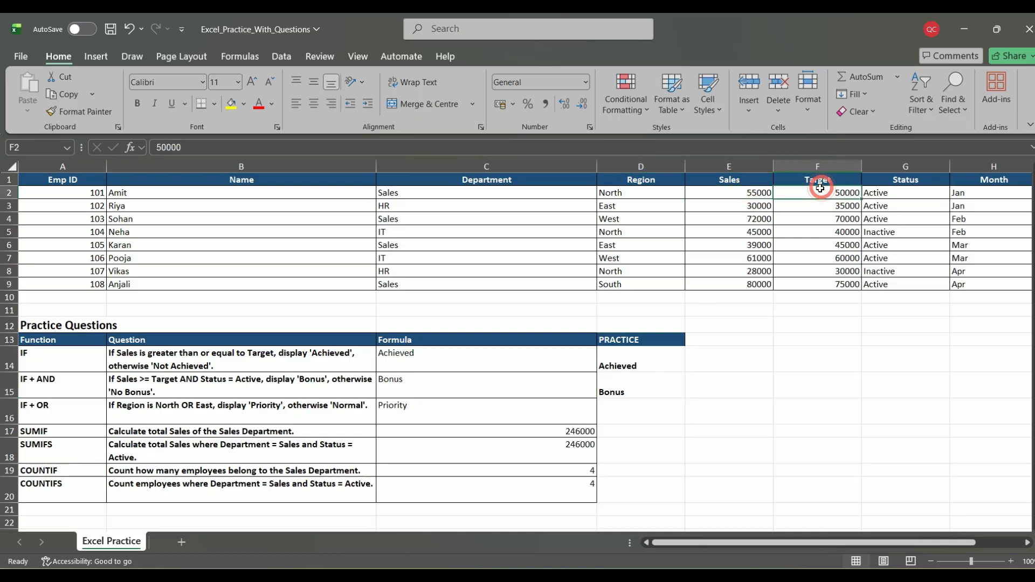
click(740, 193)
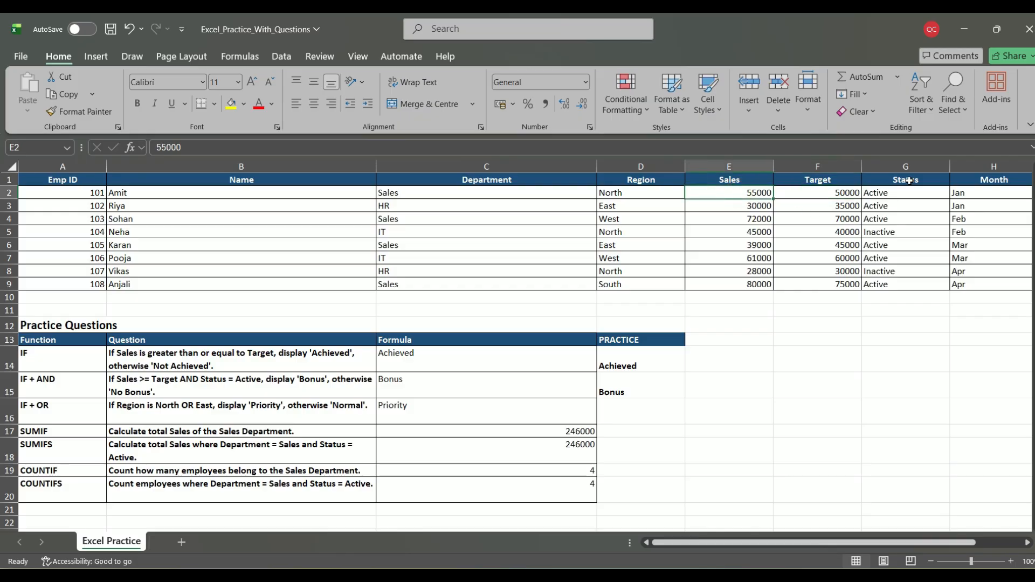
click(889, 196)
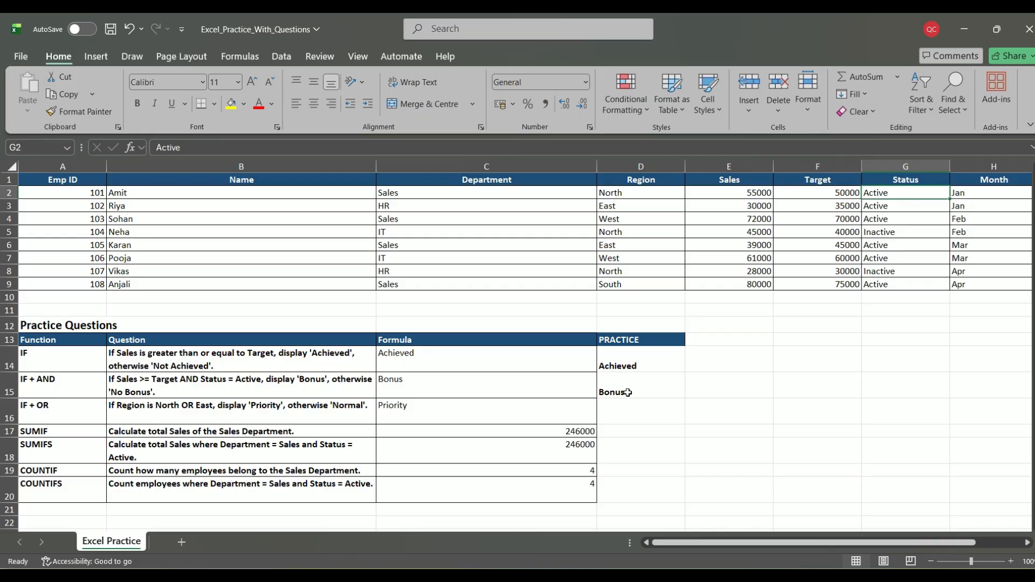
Step: Start an IF formula with a nested OR in cell D16, using D2="North" as the first condition
click(636, 413)
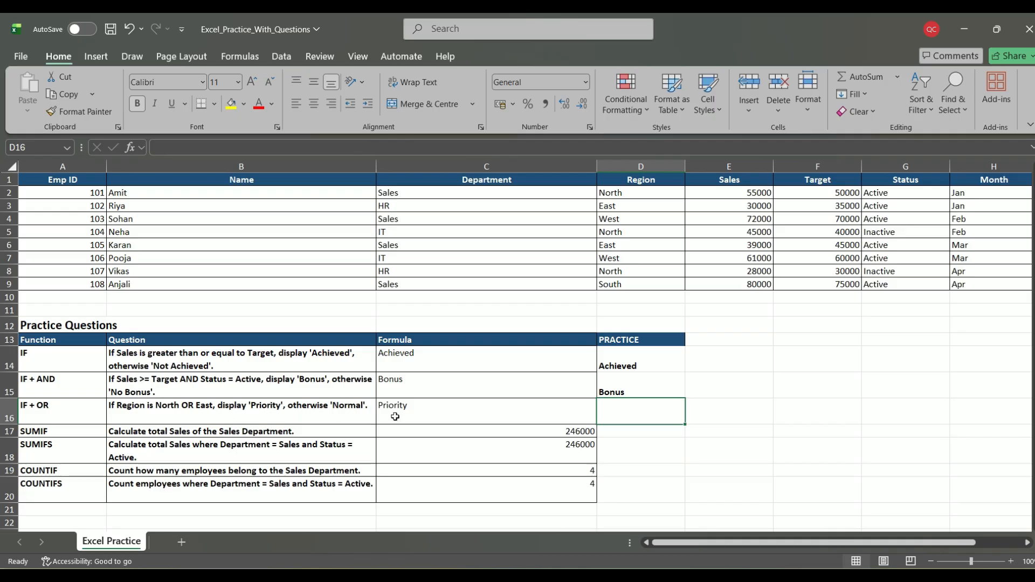
text(=i)
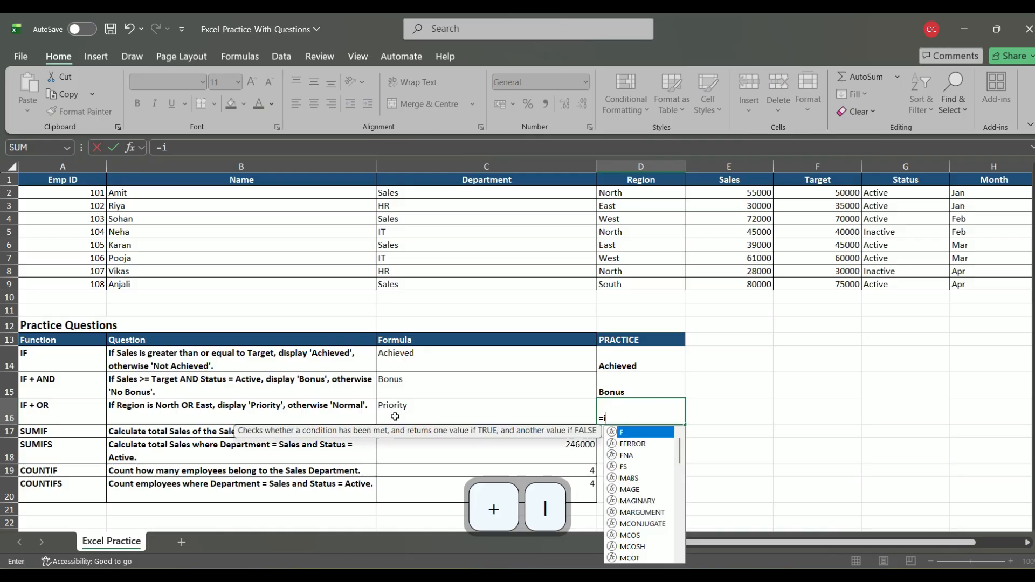
text(f()
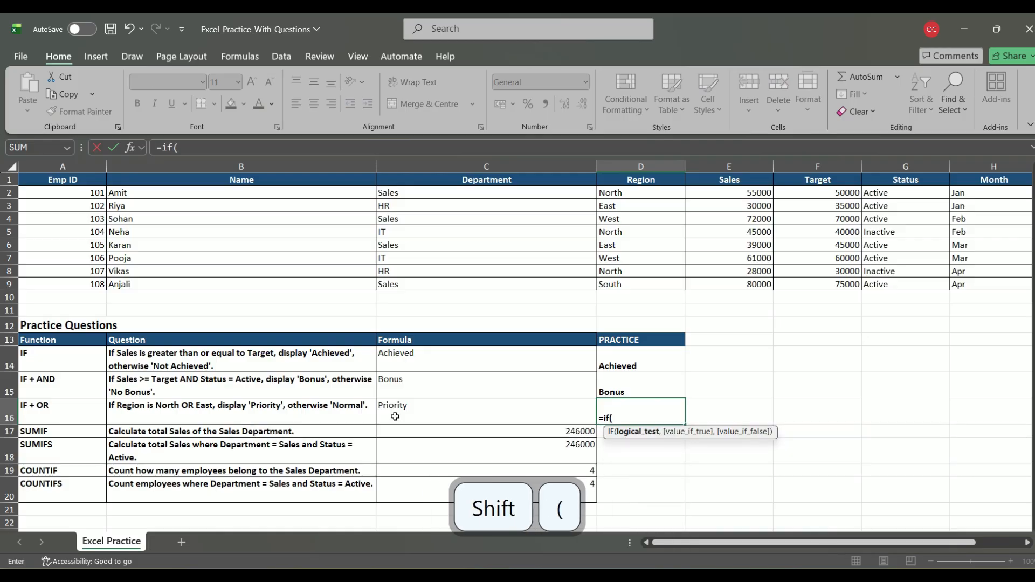
text(or()
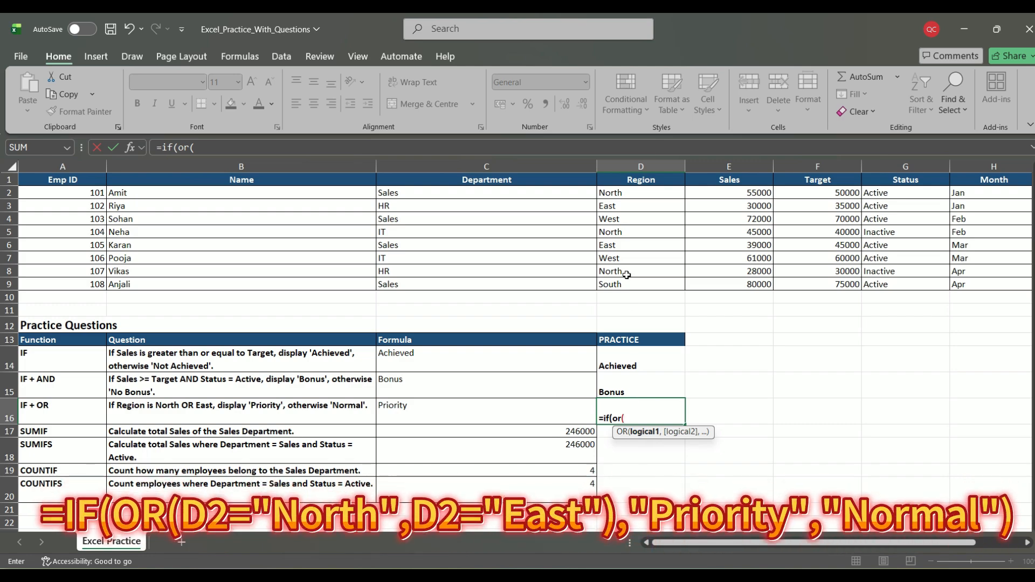
click(620, 194)
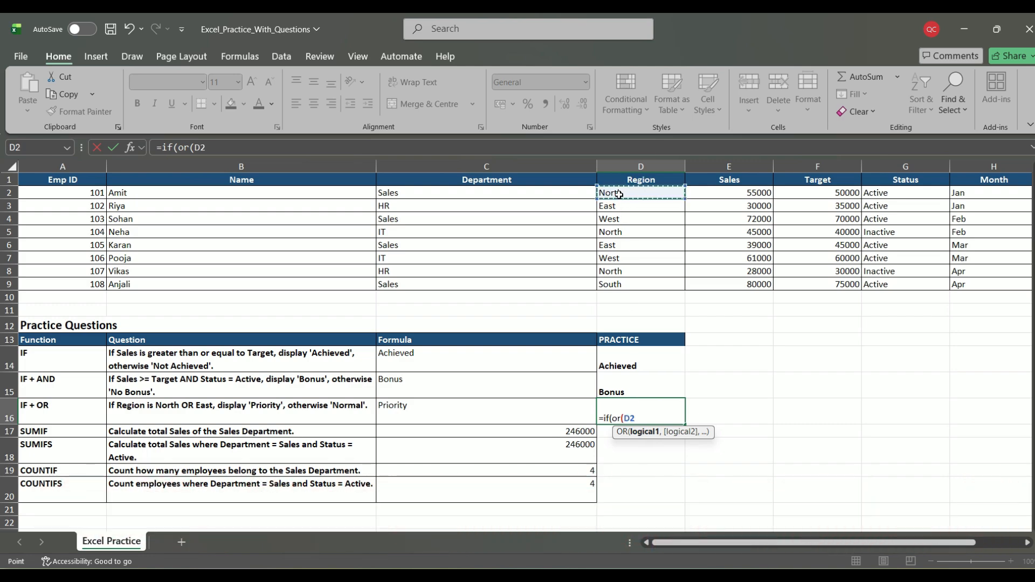
text(="North)
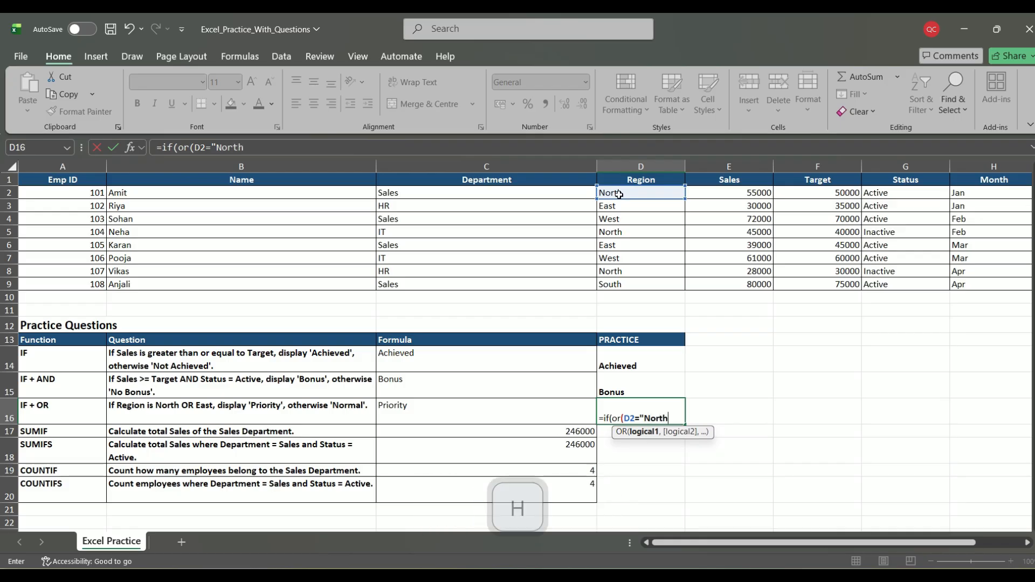
text(",)
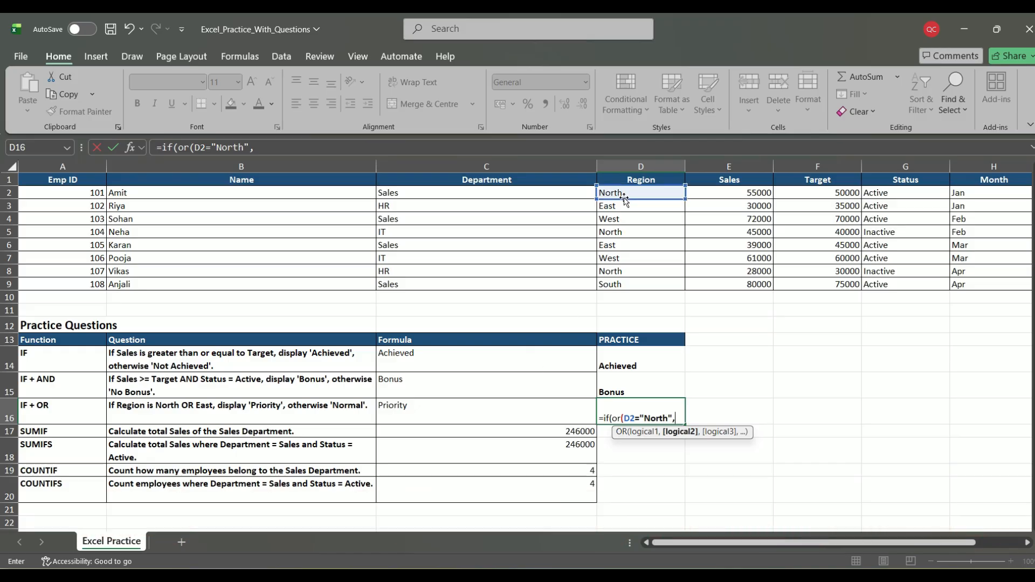
Step: Add D2="East" as the second OR condition in the D16 formula and close the OR function
click(628, 192)
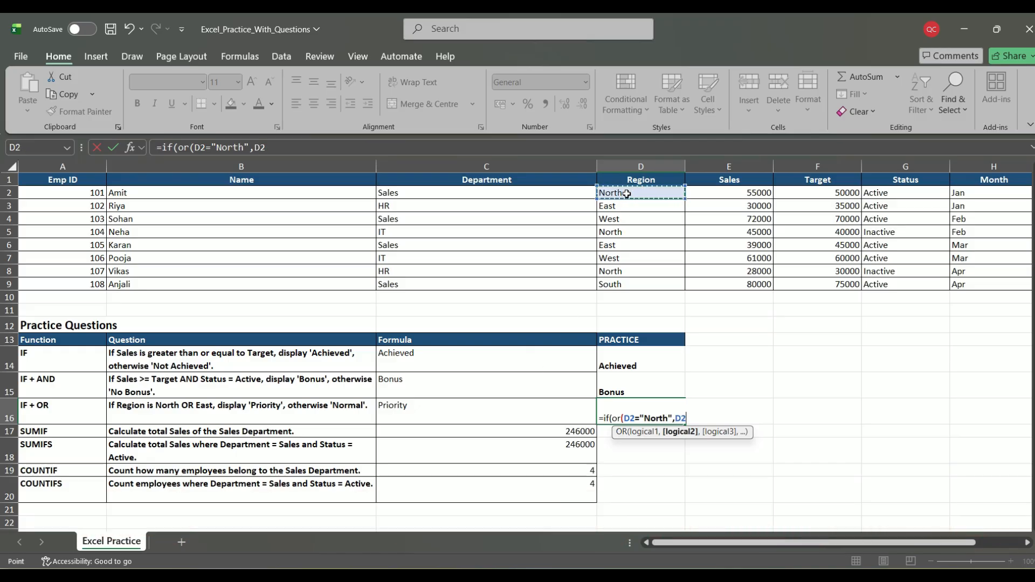
text(=")
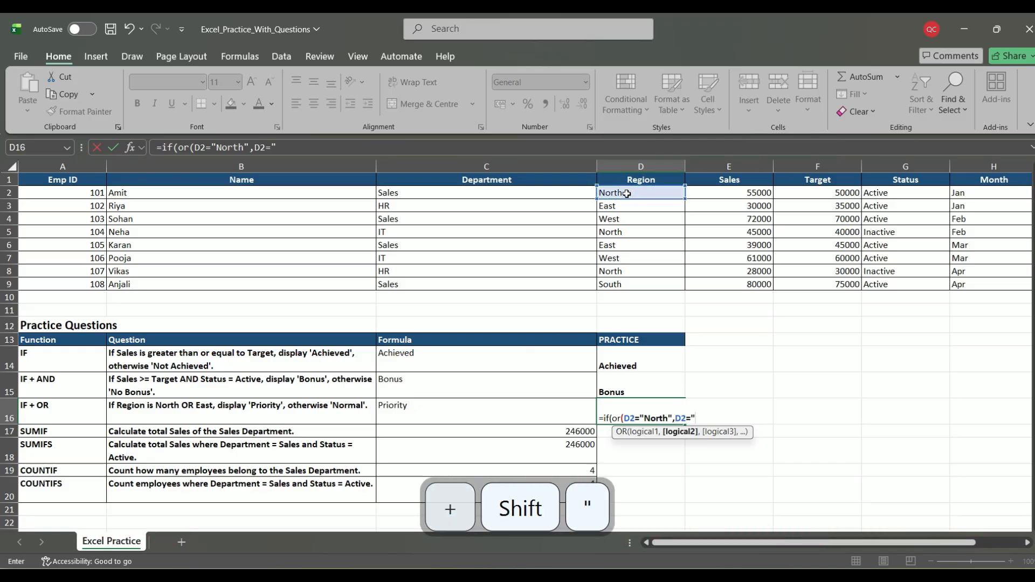
text(East)
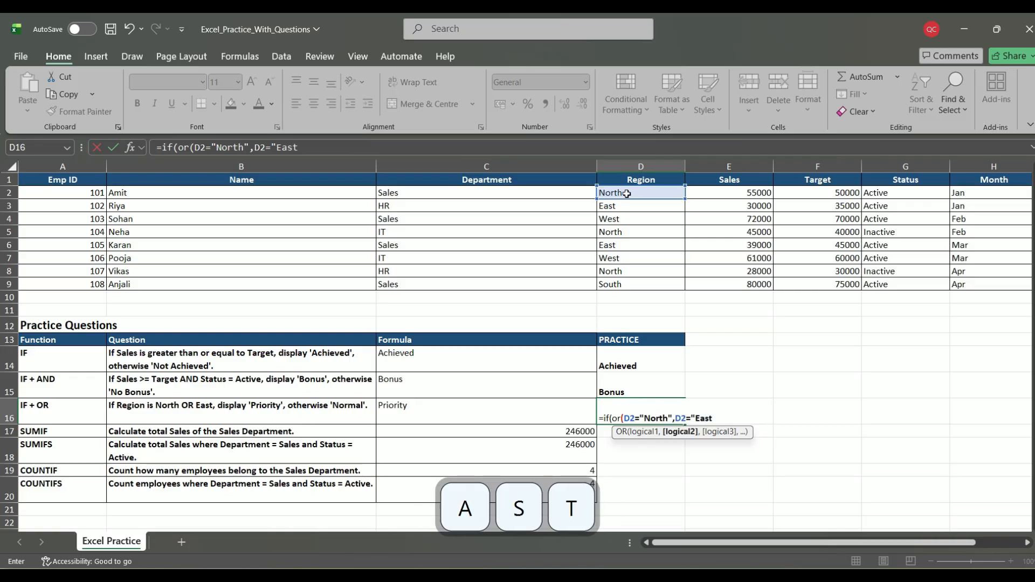
text("),)
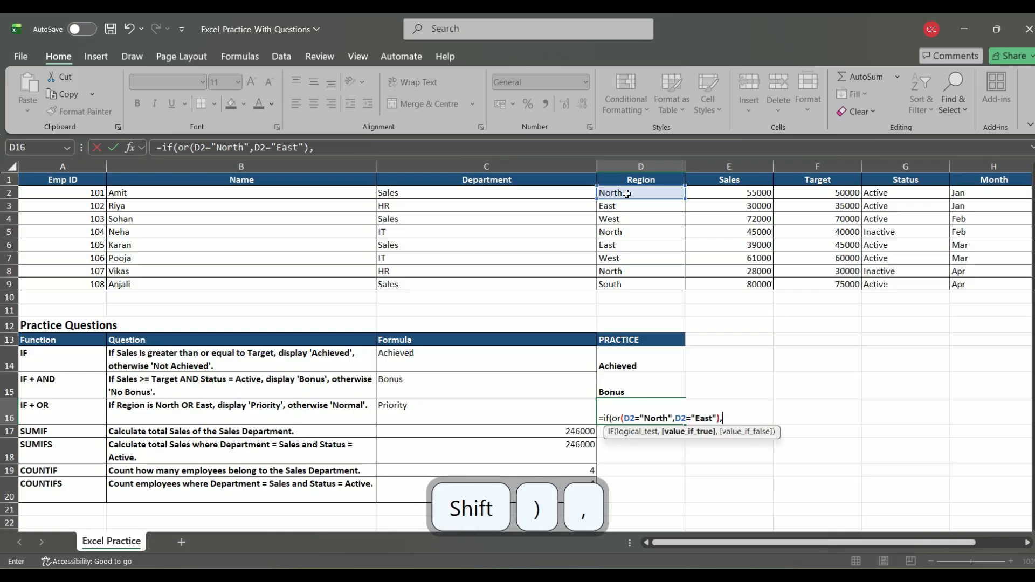
Step: Complete the D16 formula with "Priority" as the true result and "Normal" as the false result
text("Pri)
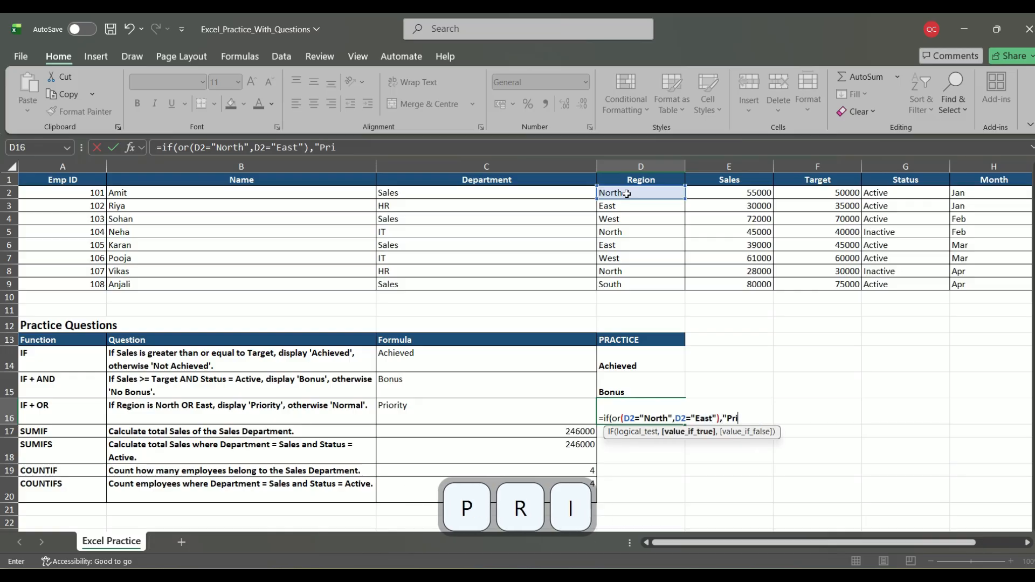
text(o)
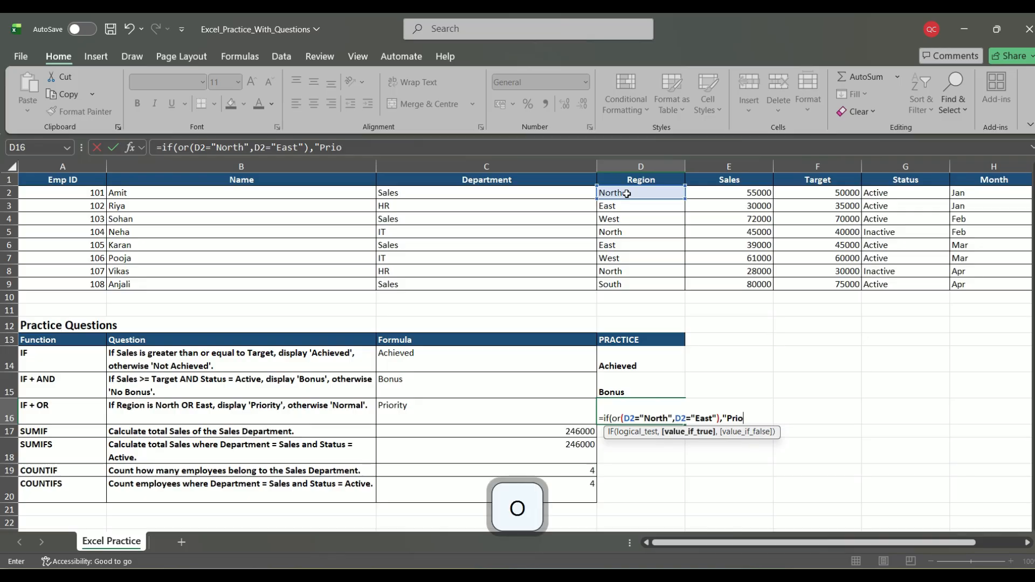
text(rity)
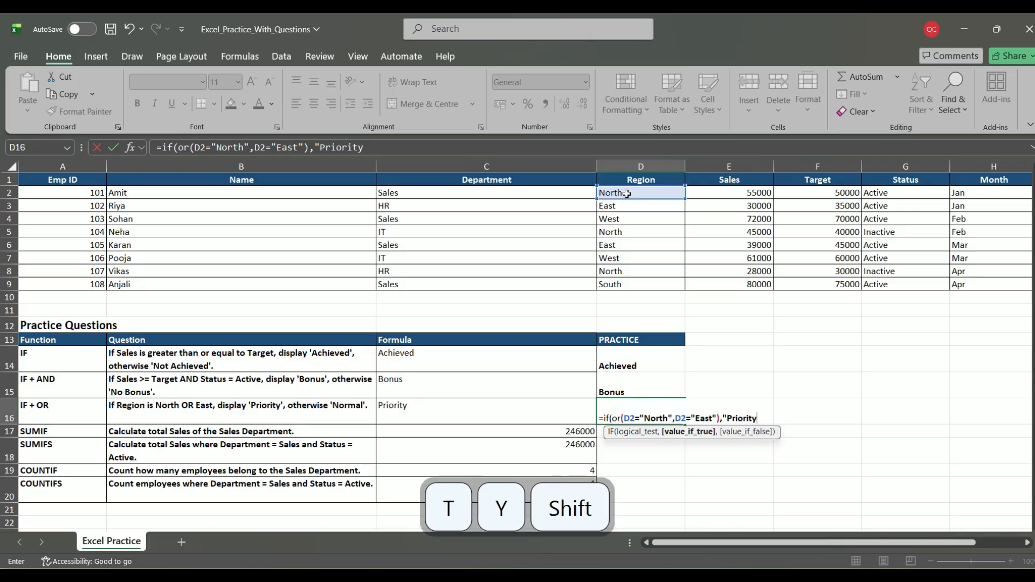
text(",")
text(Nor)
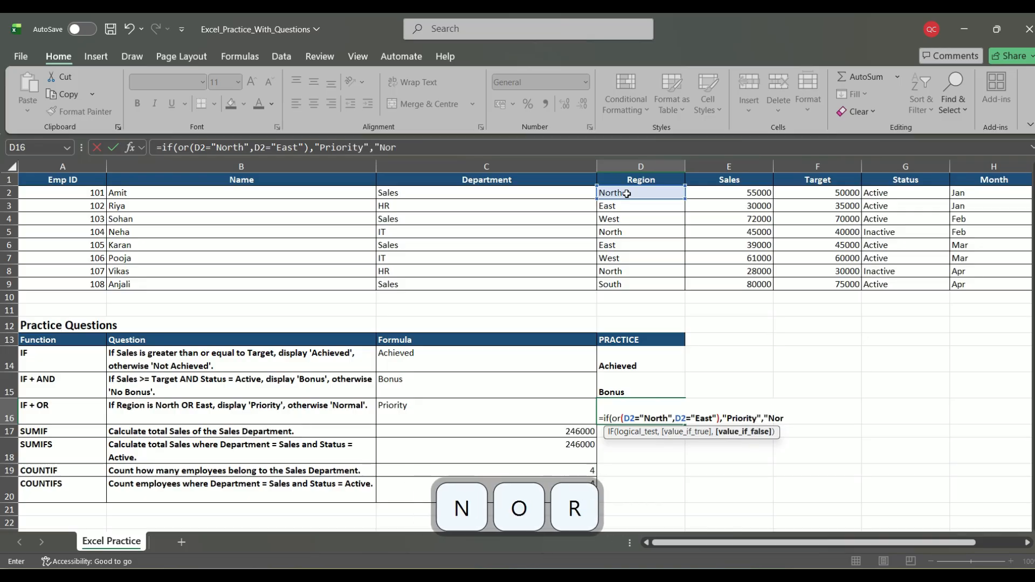
text(mal"))
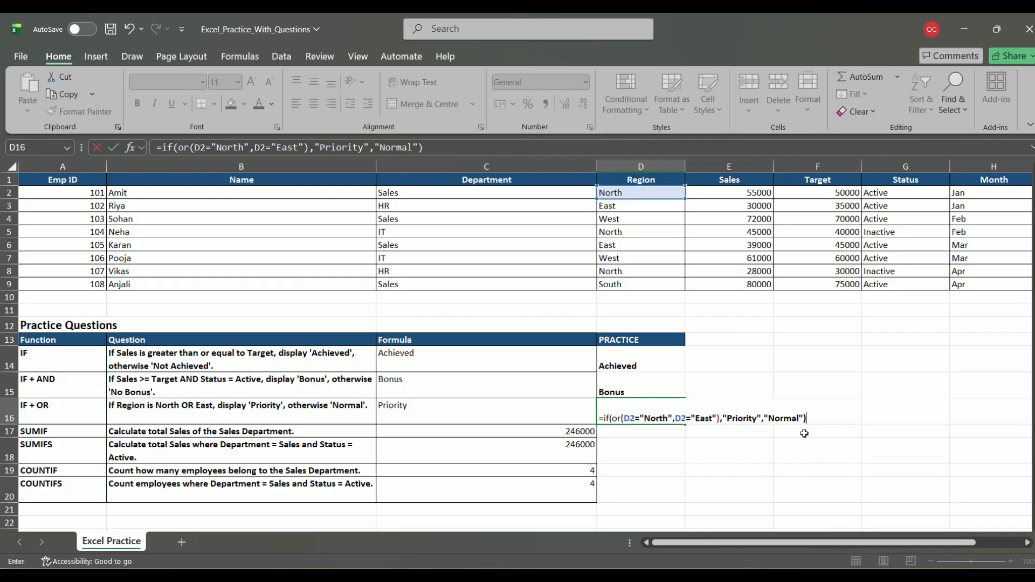
key(Return)
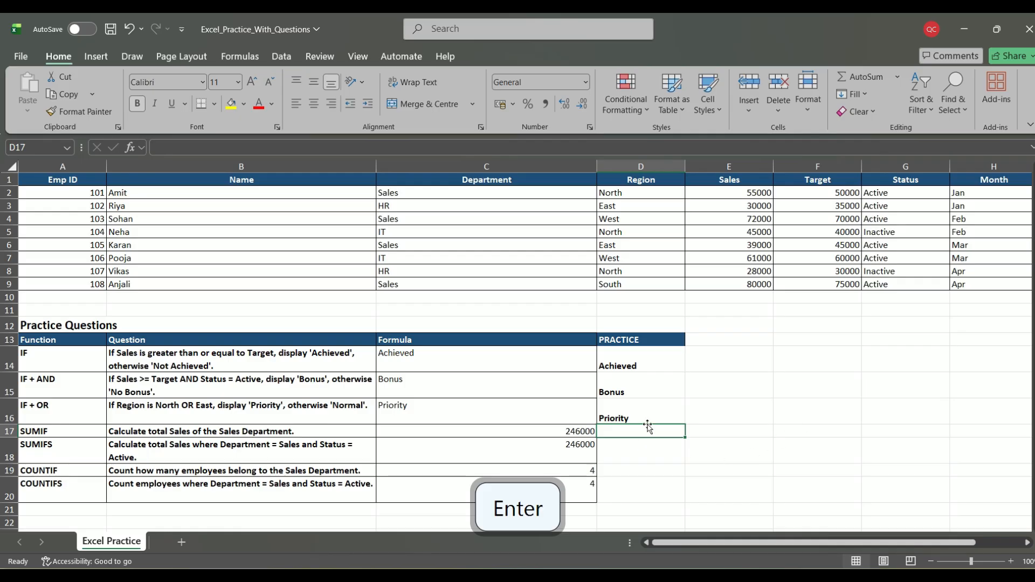
Step: Review the IF + AND formula in D15 and the IF + OR formula in D16
click(637, 412)
click(632, 392)
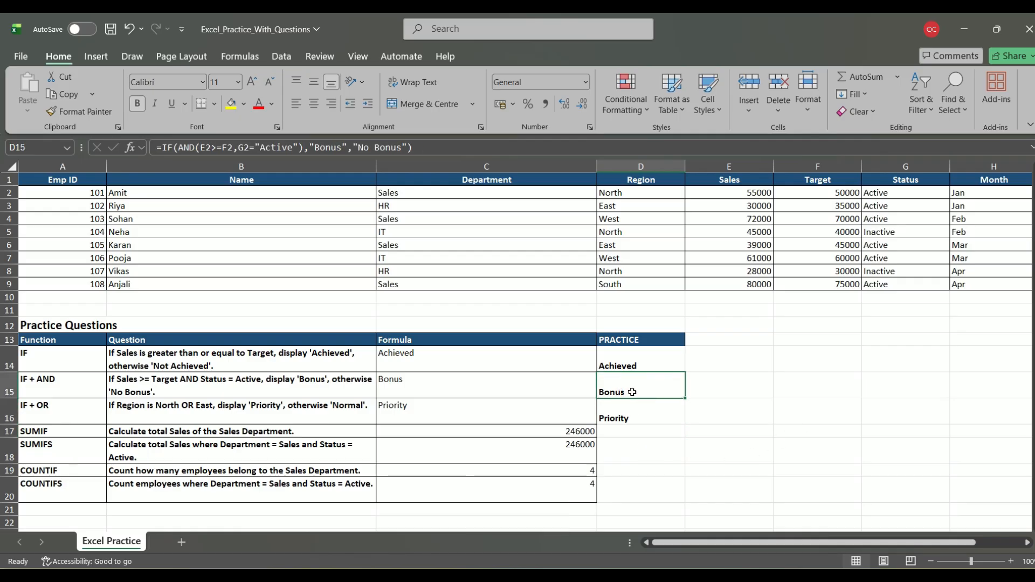
click(635, 421)
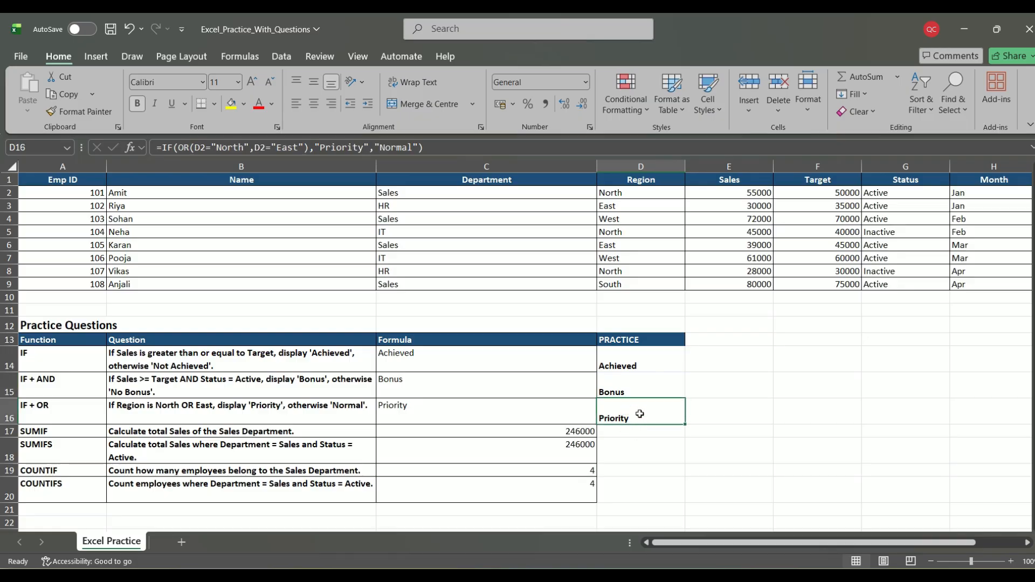
Step: Start a SUMIF formula in cell D17 for the Sales department total, using Department cells C2:C9 as the range
click(620, 434)
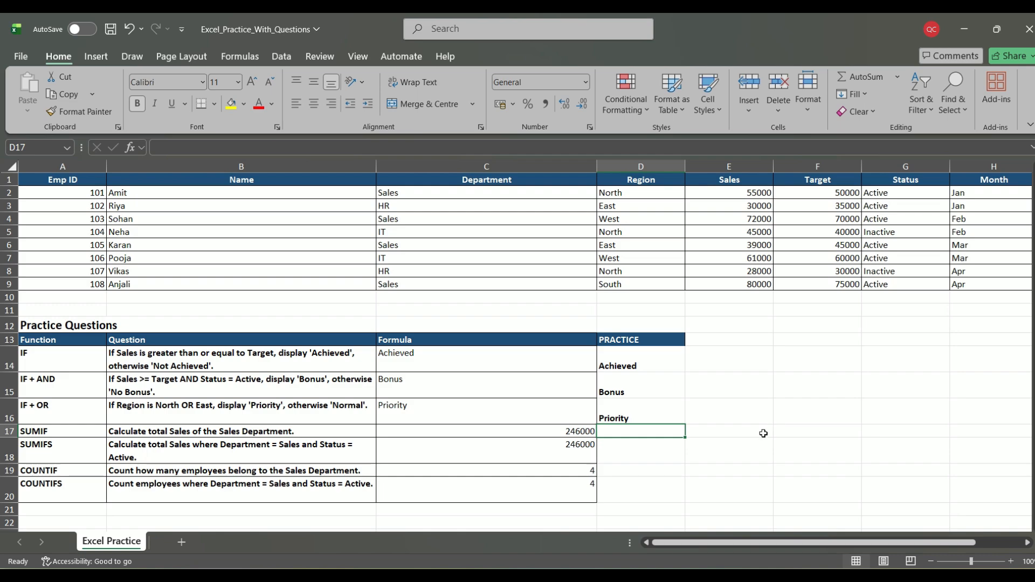
click(138, 434)
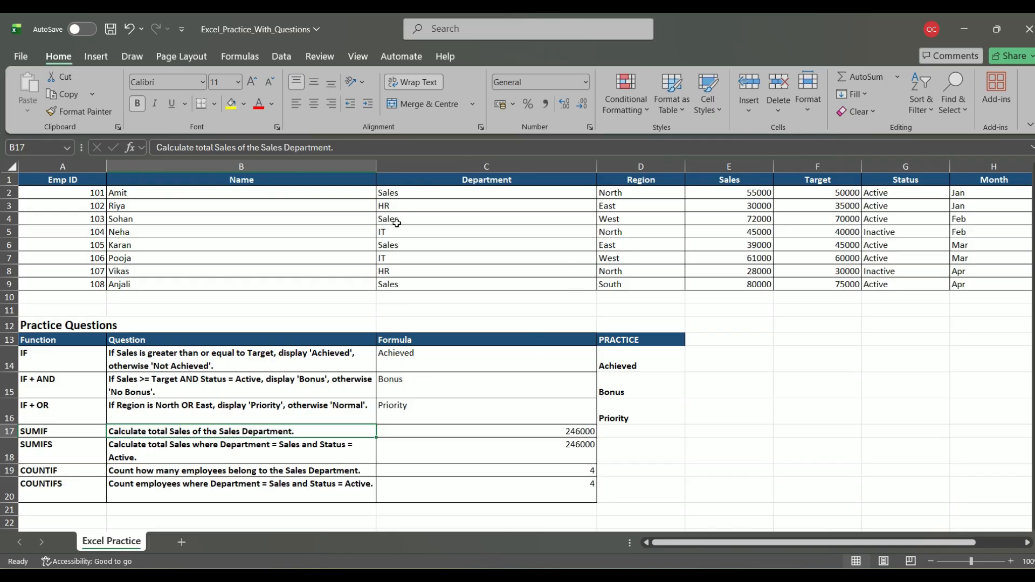
click(630, 434)
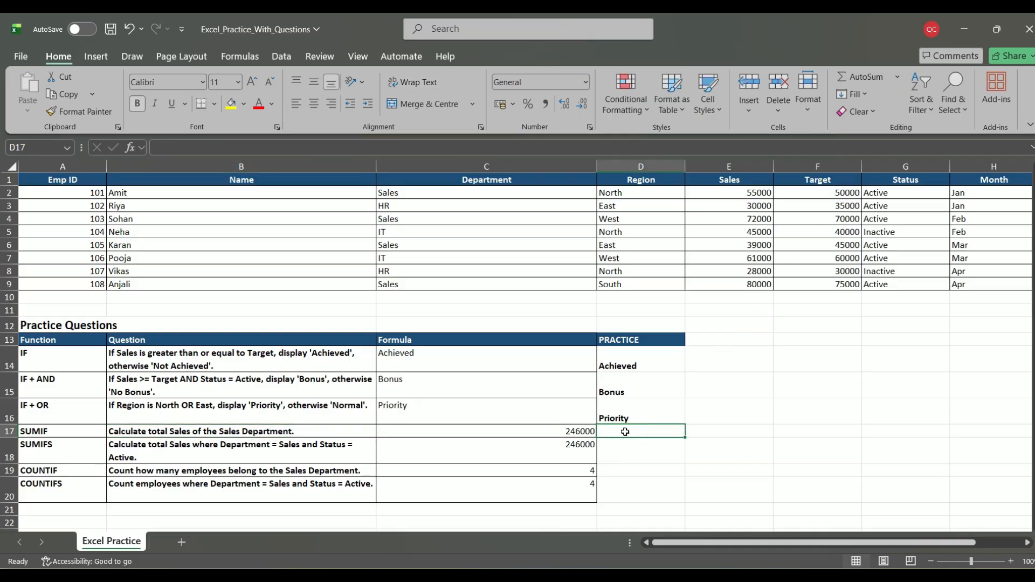
text(=sum)
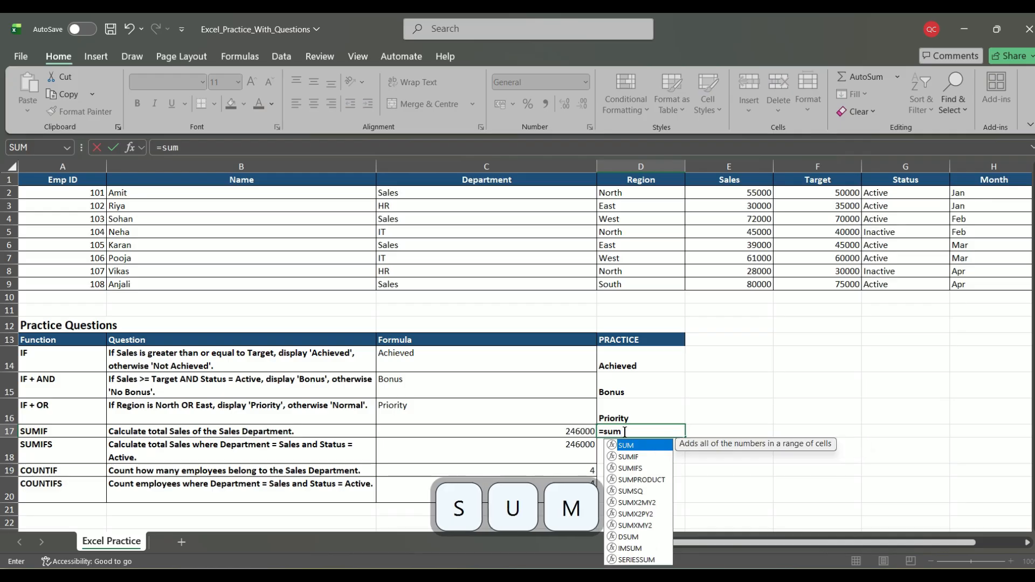
text(if)
key(Tab)
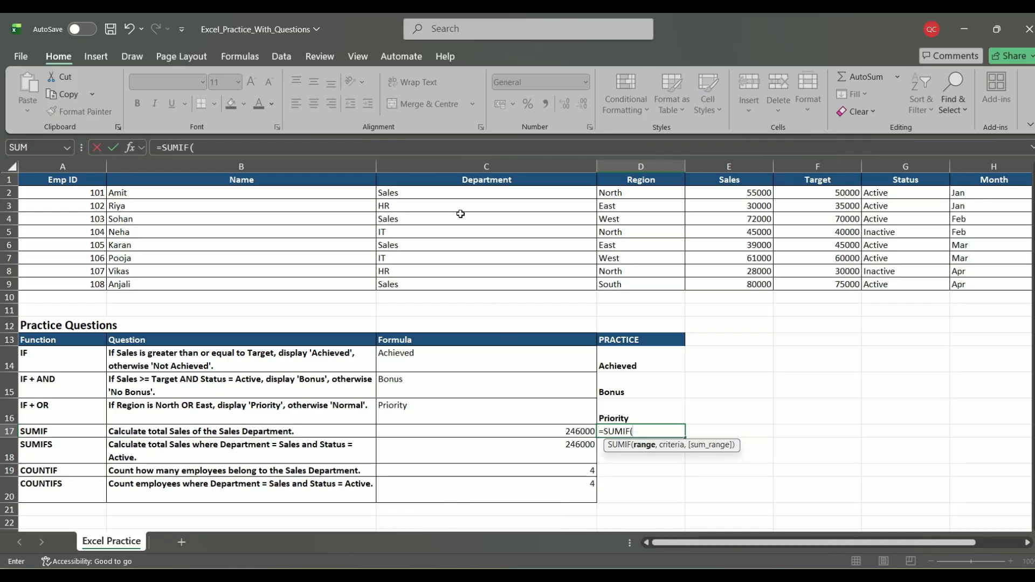
drag(447, 193, 447, 281)
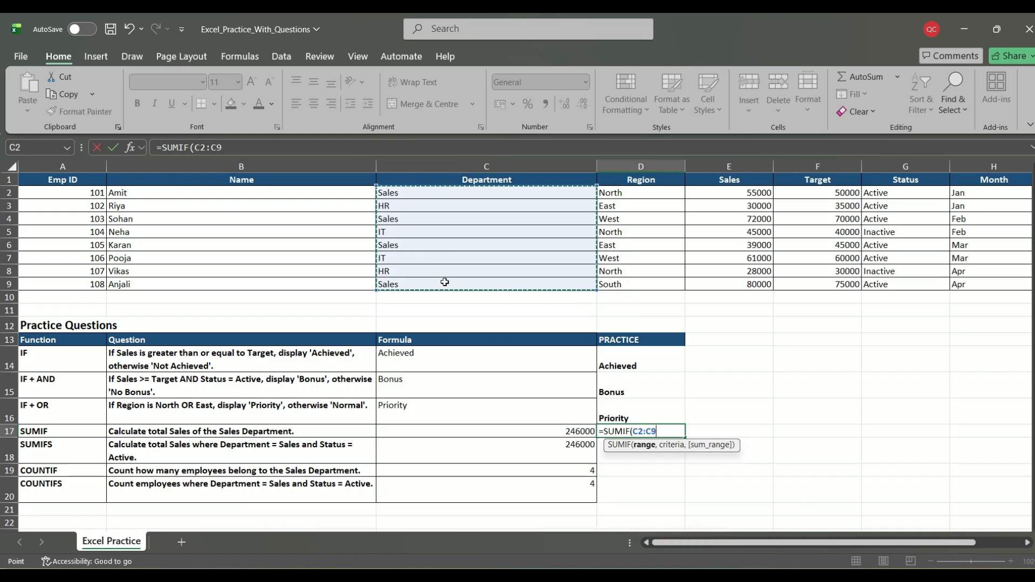
text(,")
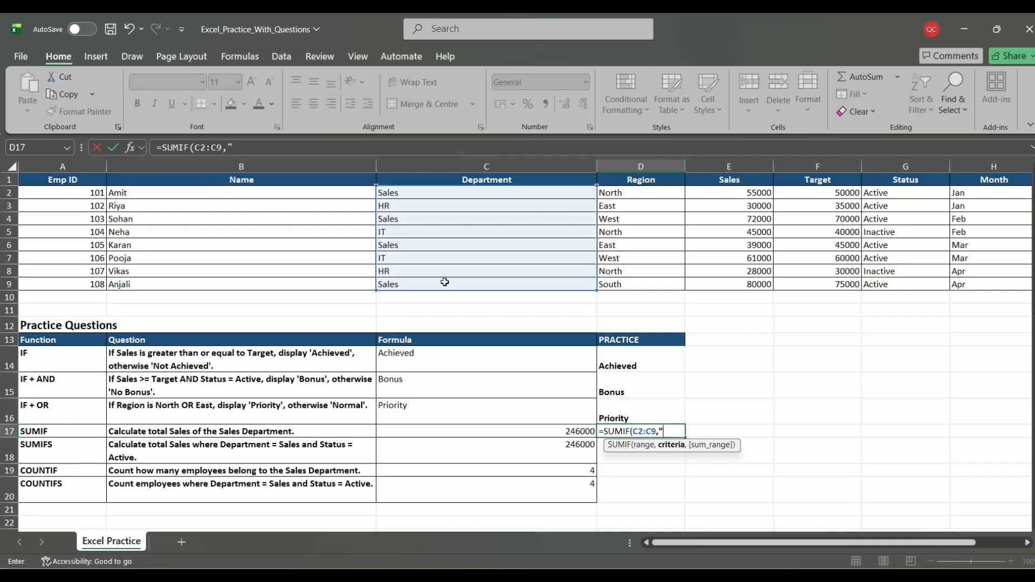
text(sale)
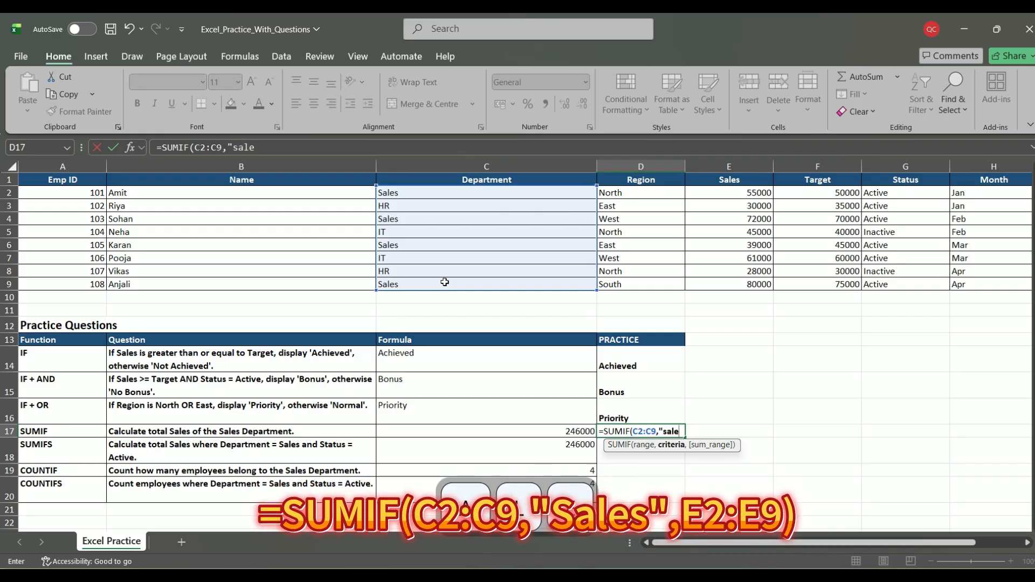
text(s",)
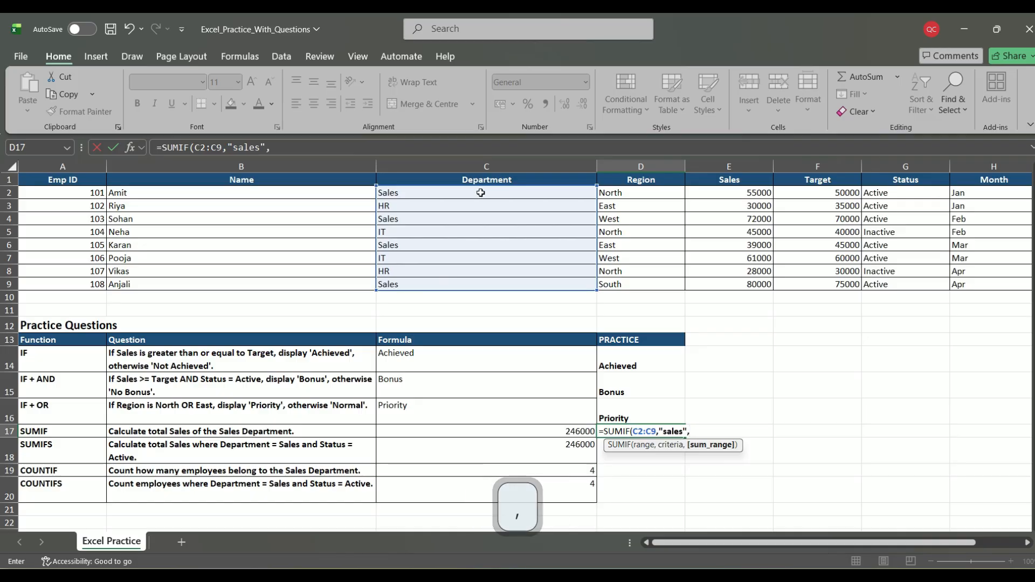
key(BackSpace)
key(BackSpace)
key(BackSpace)
key(BackSpace)
key(BackSpace)
key(BackSpace)
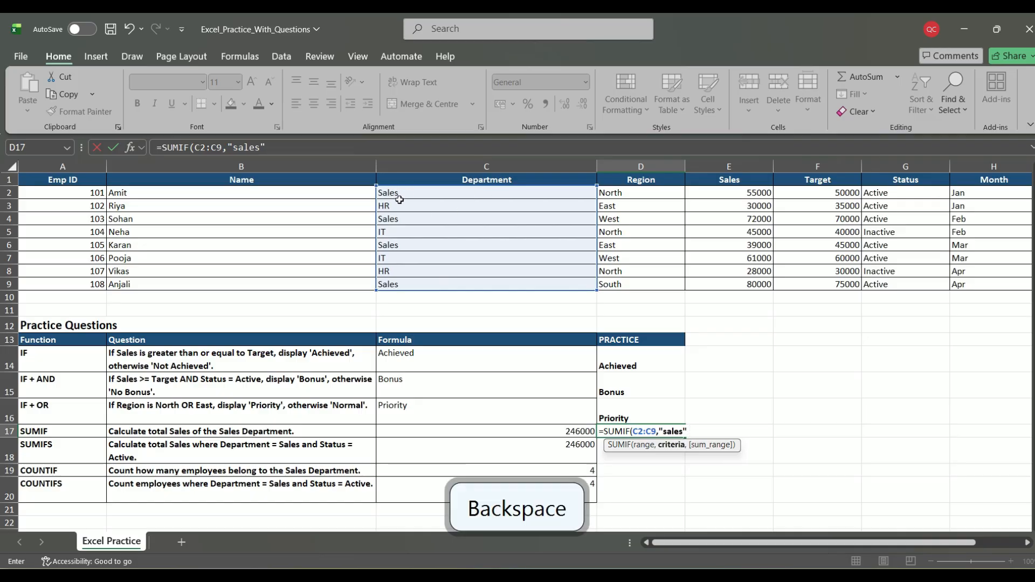
key(BackSpace)
key(BackSpace)
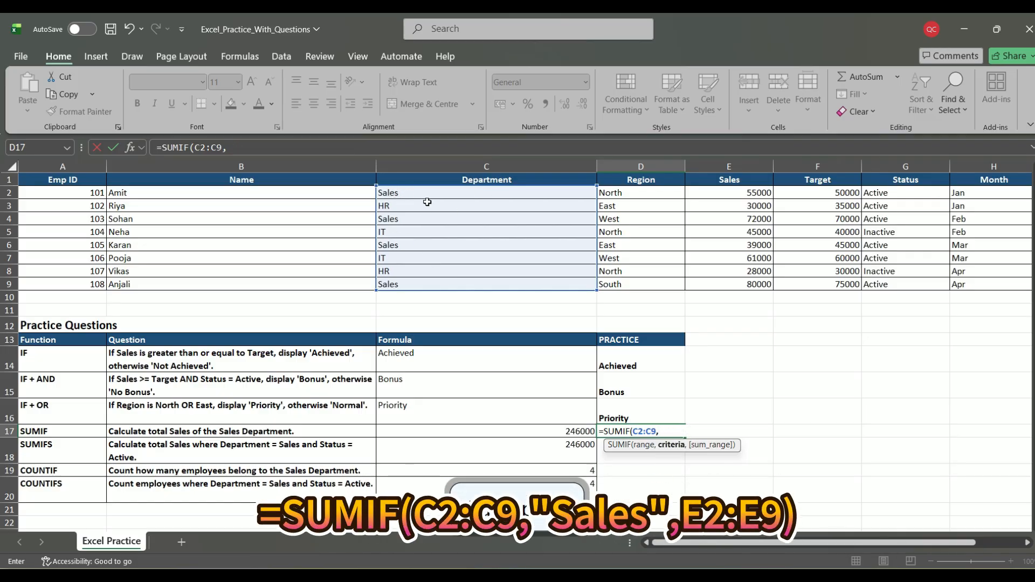
Step: Complete the D17 SUMIF formula with cell C2 as the criterion and E2:E9 as the sum range
click(407, 193)
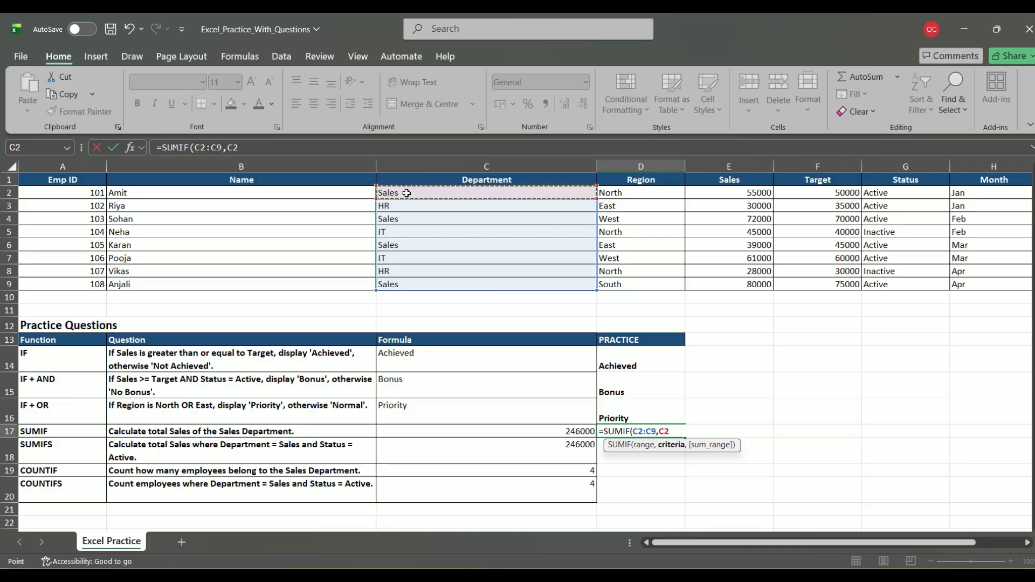
text(,)
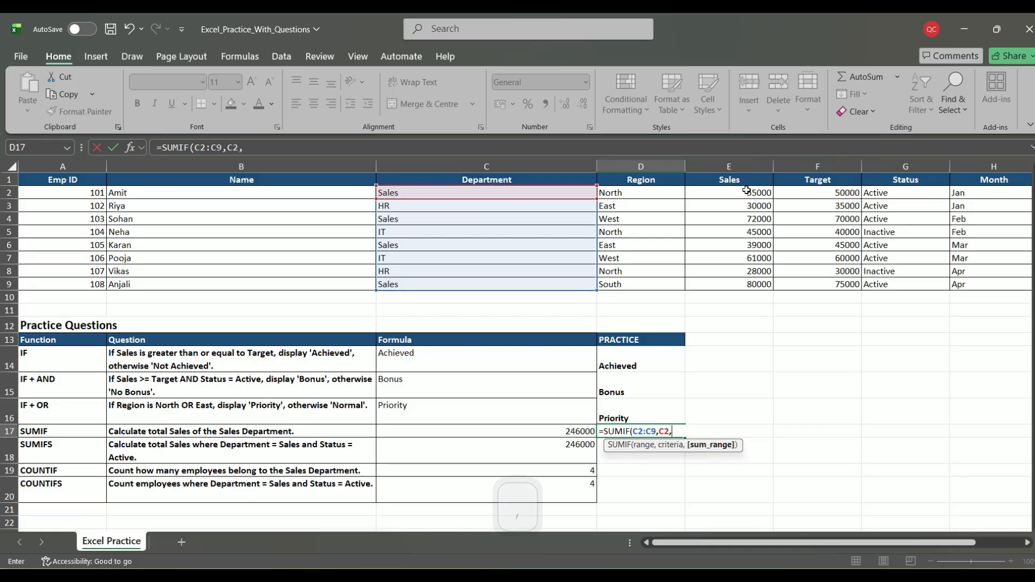
drag(747, 193, 741, 281)
text())
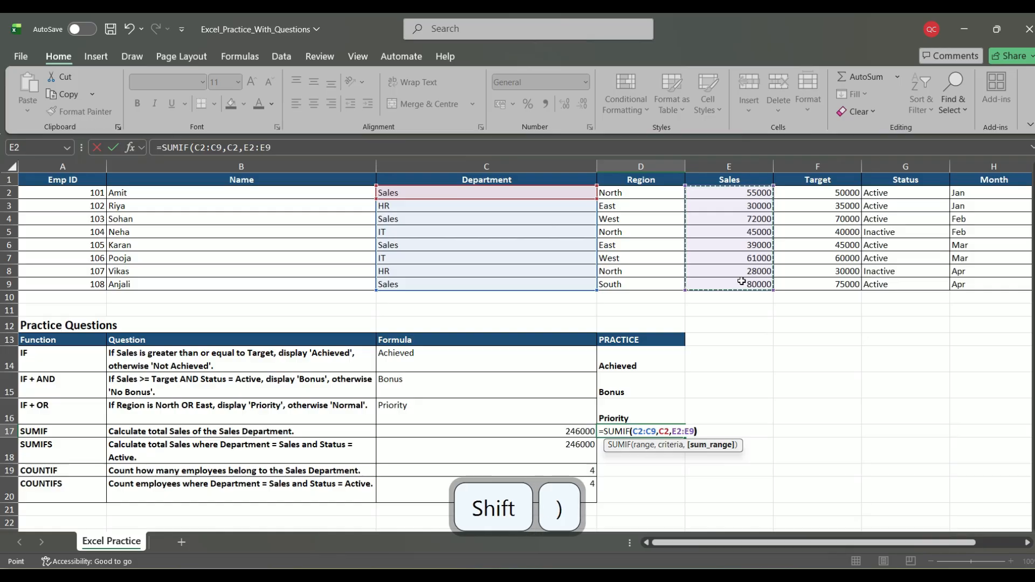
key(Return)
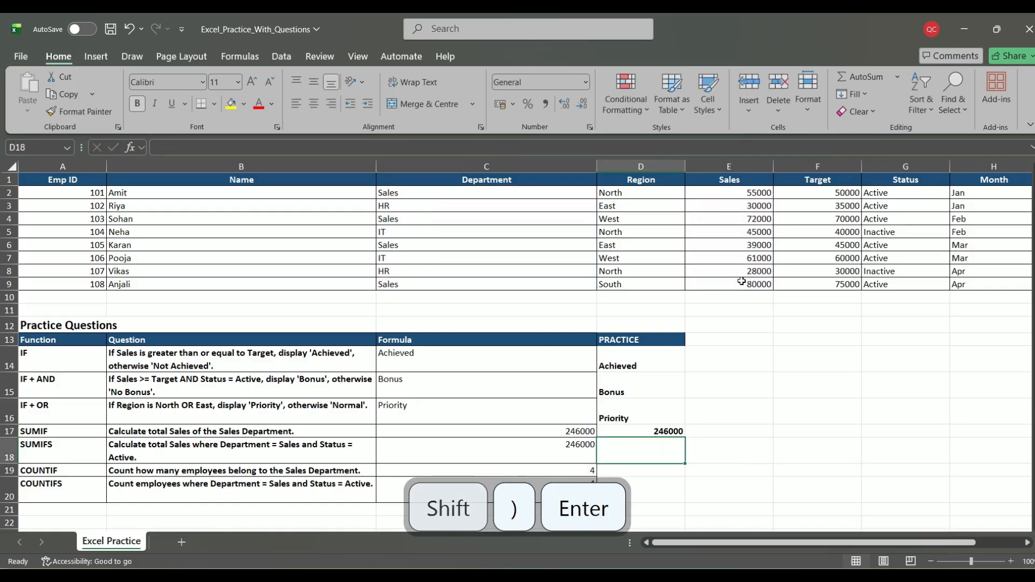
click(657, 433)
Step: Start an alternative SUMIF formula in cell E17 with C2:C9 as the range
click(728, 432)
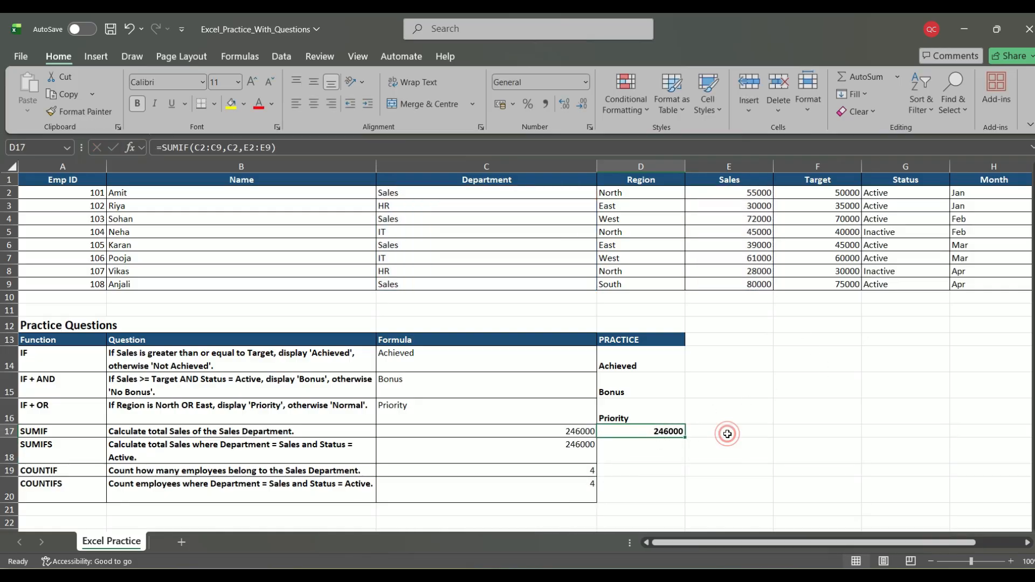
text(=sum)
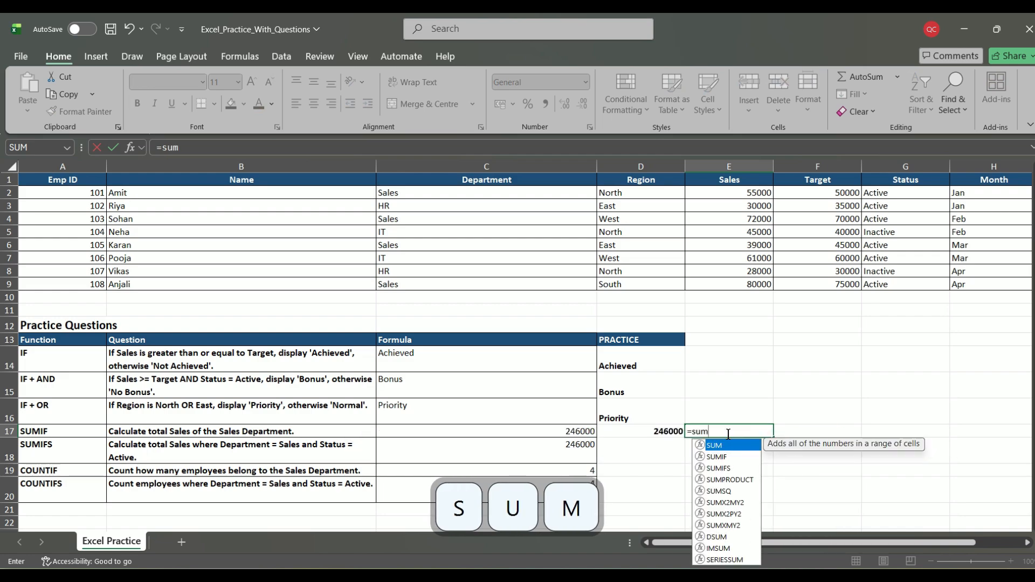
text(if)
key(Tab)
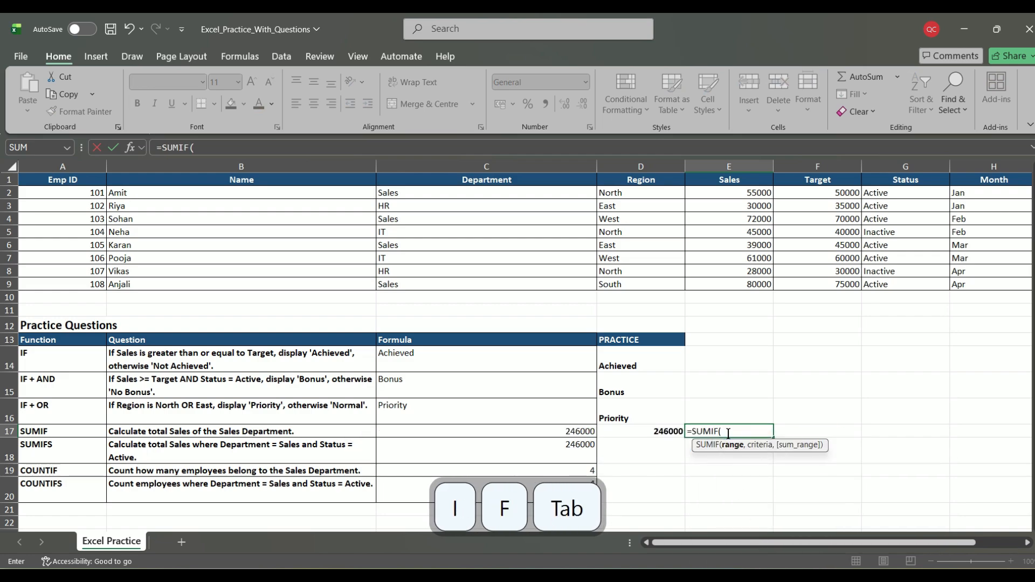
drag(448, 192, 439, 284)
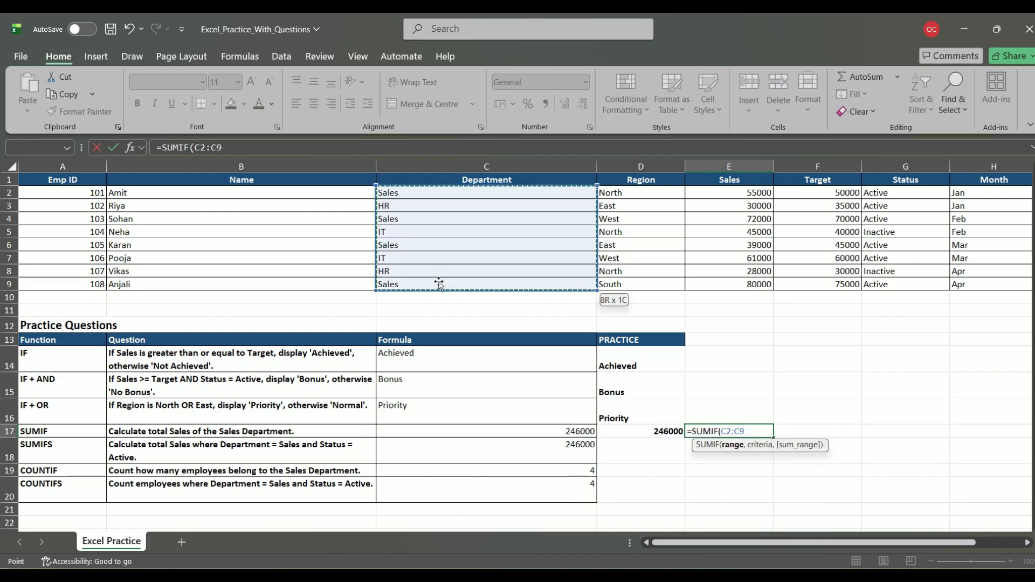
Step: Complete the E17 SUMIF formula with "Sales" as the criterion and E2:E9 as the sum range
text(,")
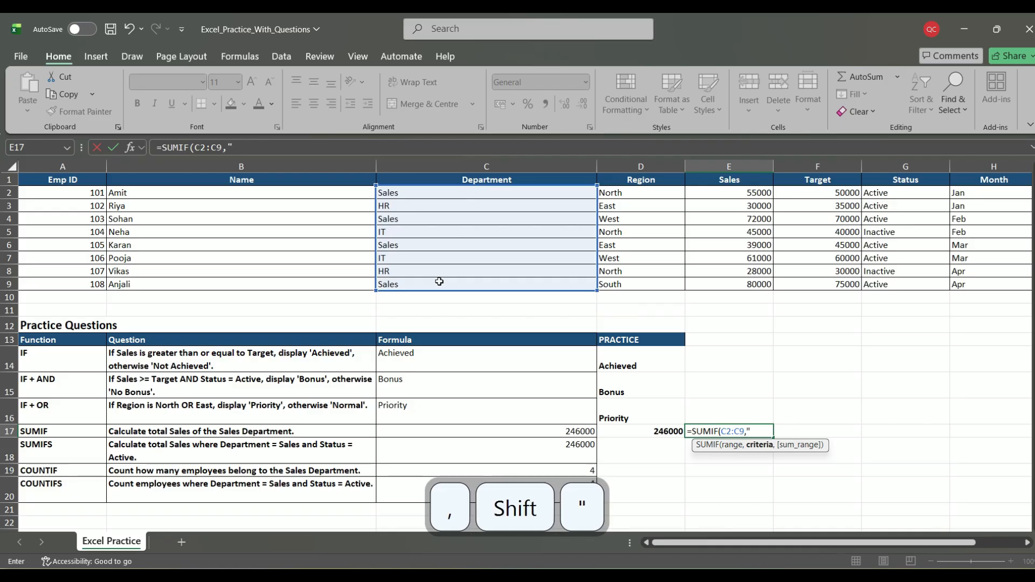
text(Sales)
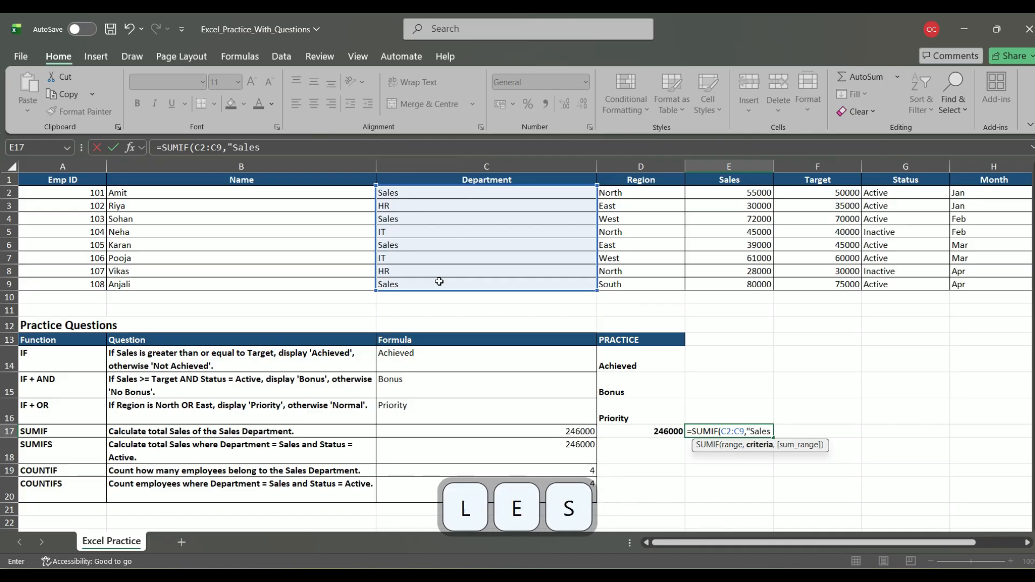
text(")
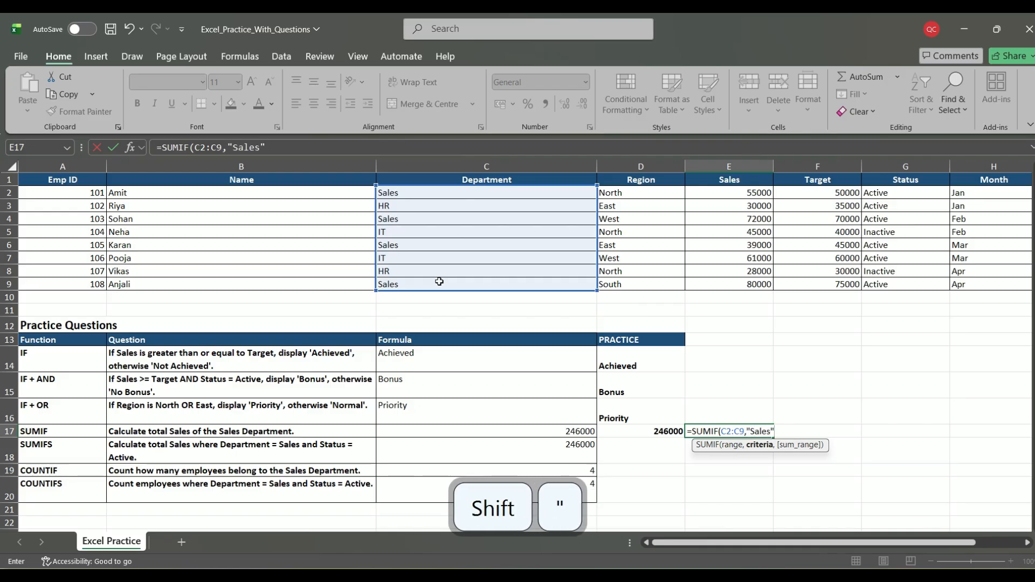
text(,)
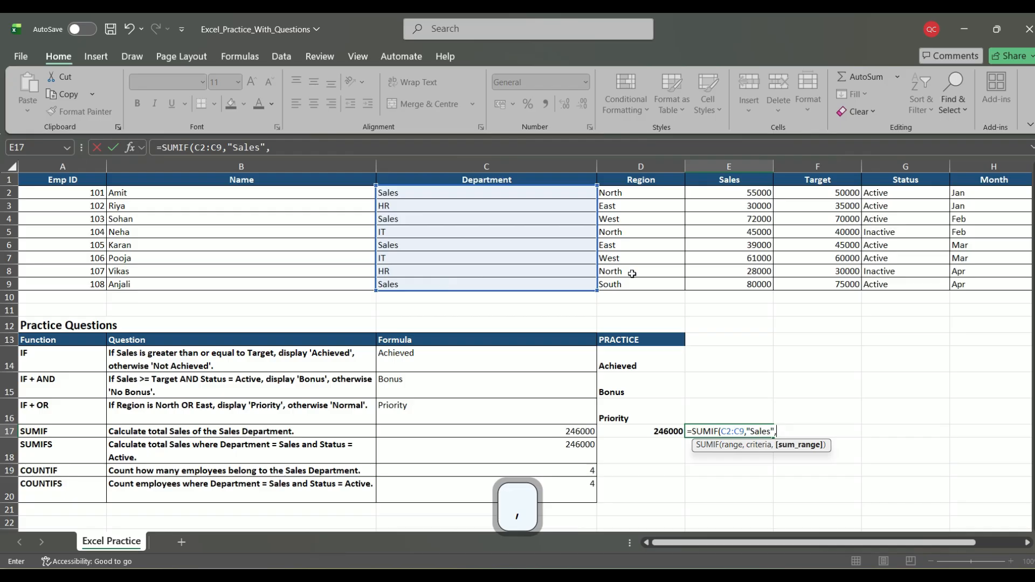
drag(757, 192, 751, 284)
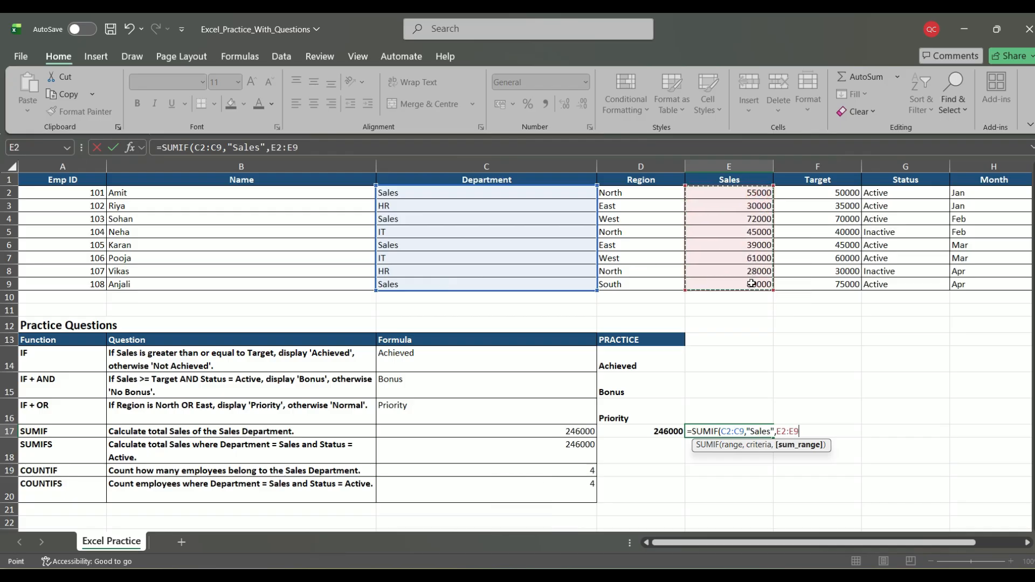
text())
key(Return)
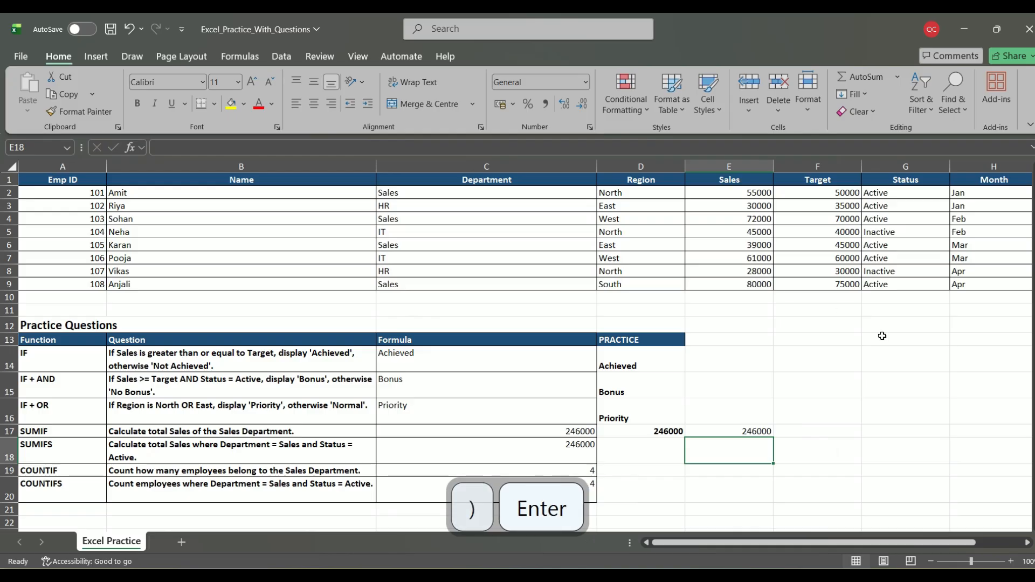
click(722, 431)
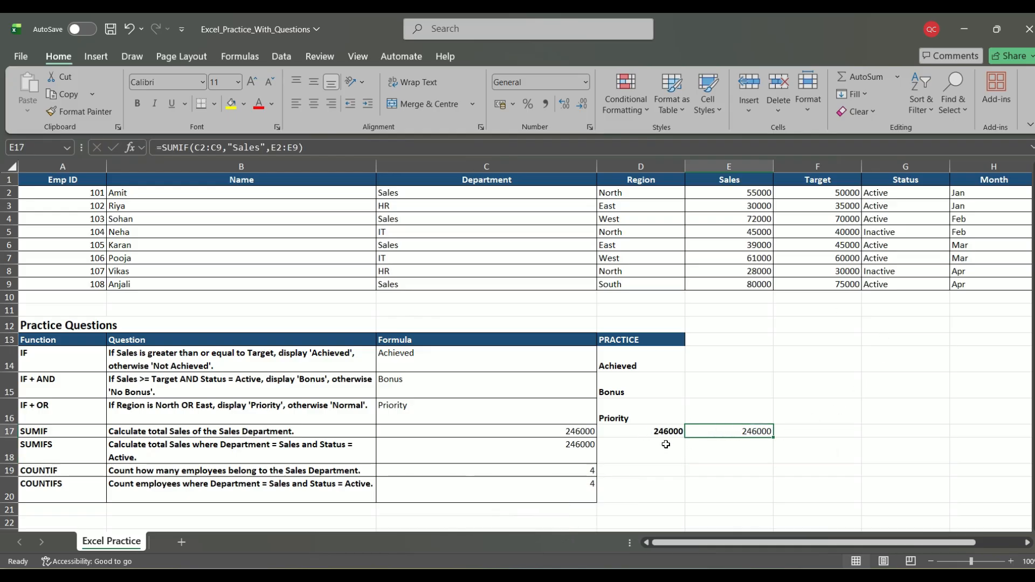
Step: Start a SUMIFS formula in cell D18 with the Sales cells E2:E9 as the sum range
click(641, 451)
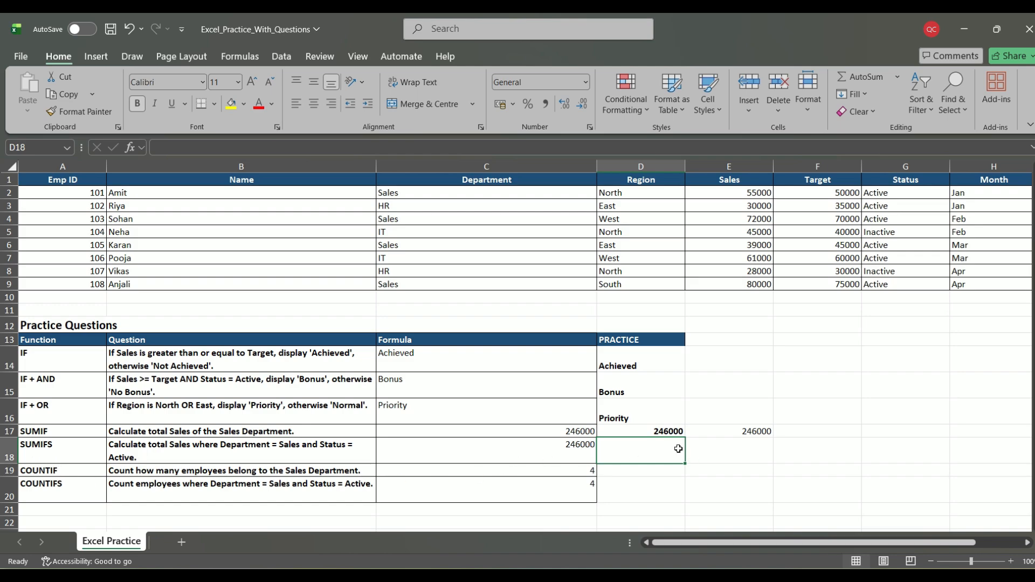
click(193, 455)
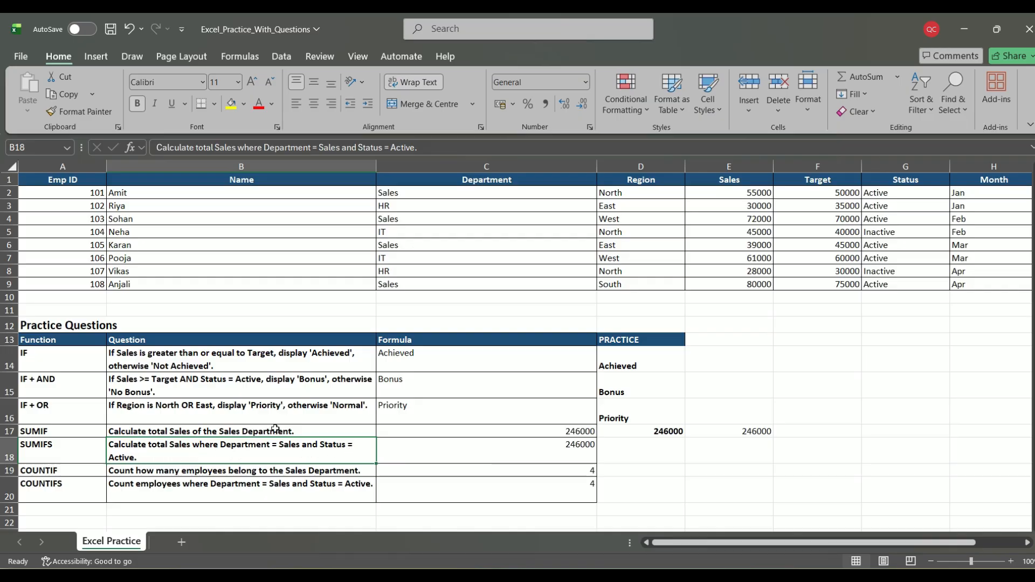
click(484, 193)
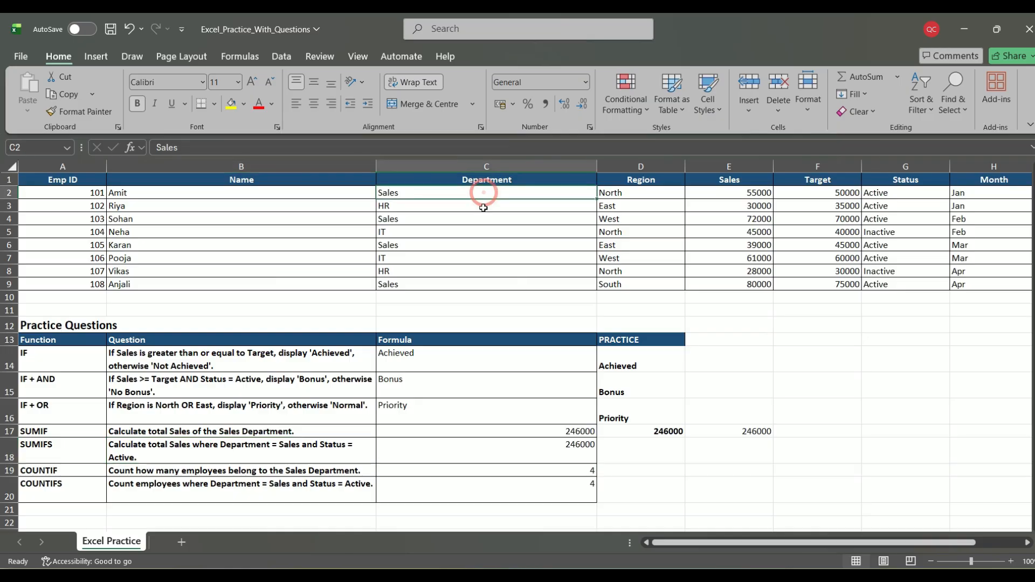
drag(484, 208, 478, 284)
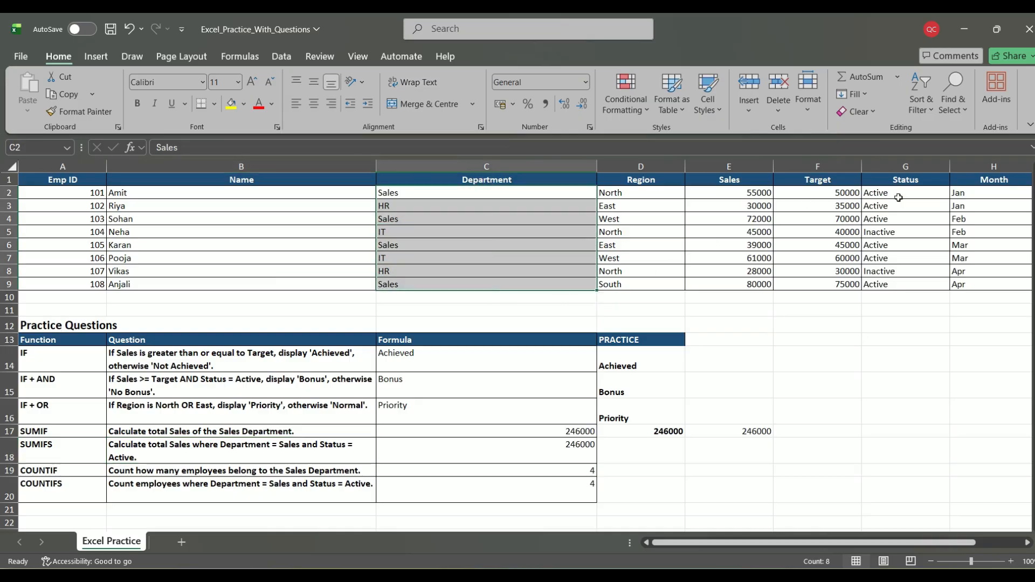
drag(897, 195, 897, 280)
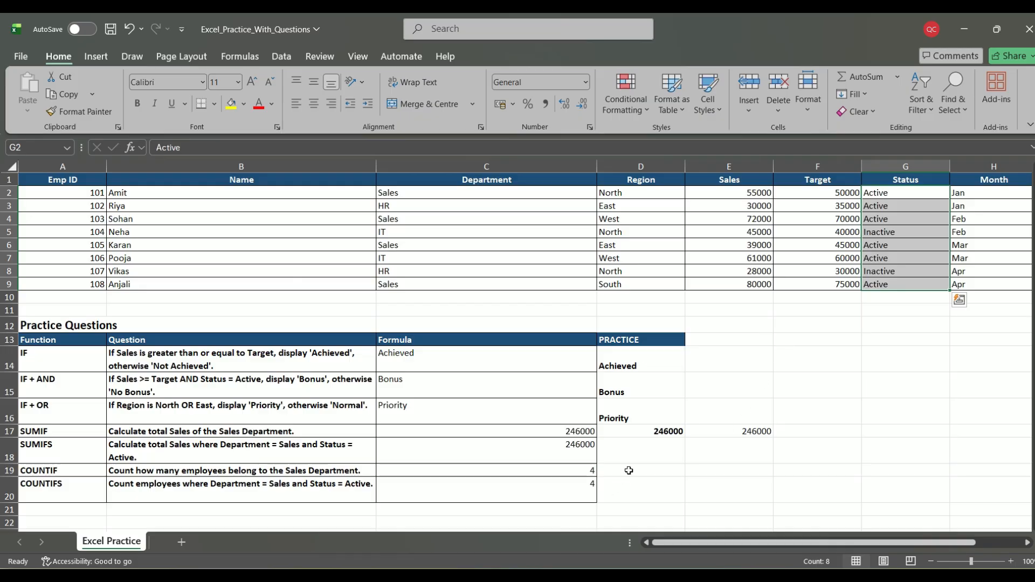
click(646, 456)
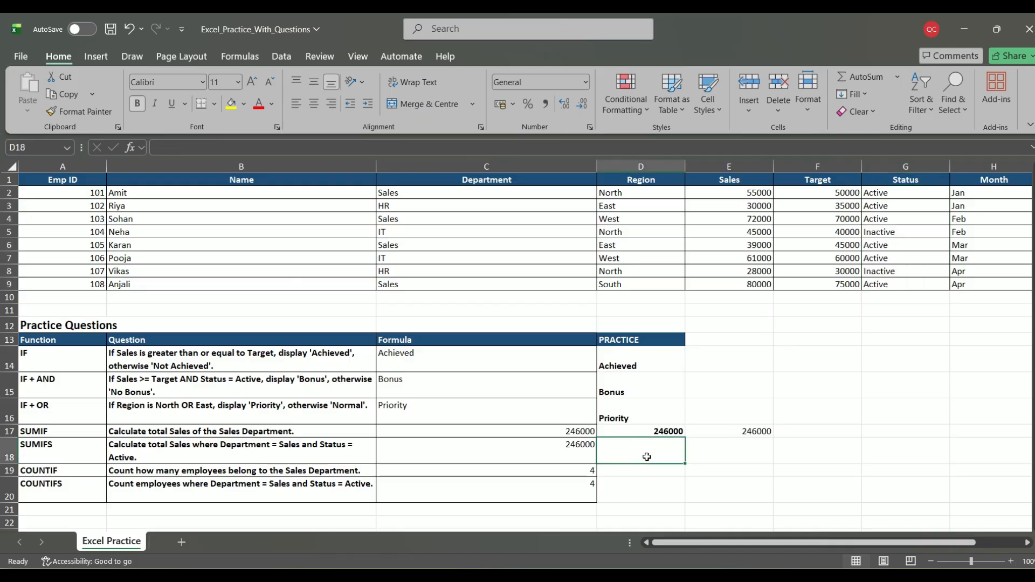
text(=sumifs)
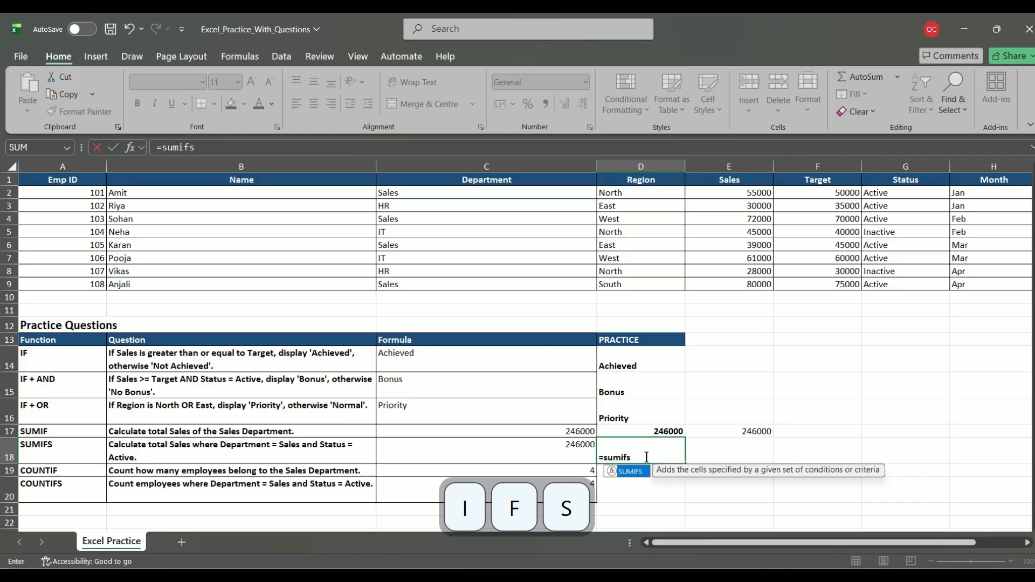
key(Tab)
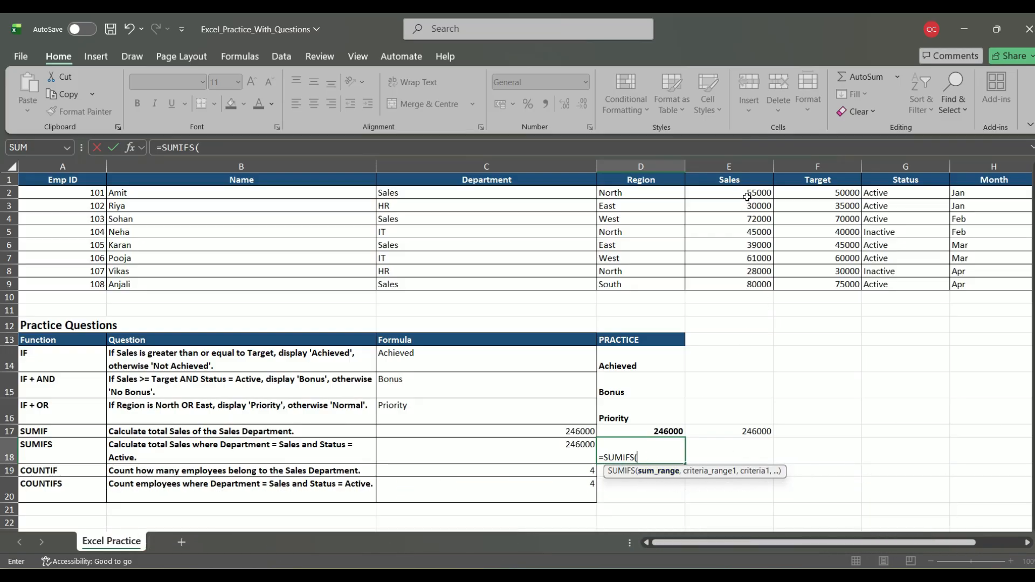
drag(746, 193, 744, 285)
text(,)
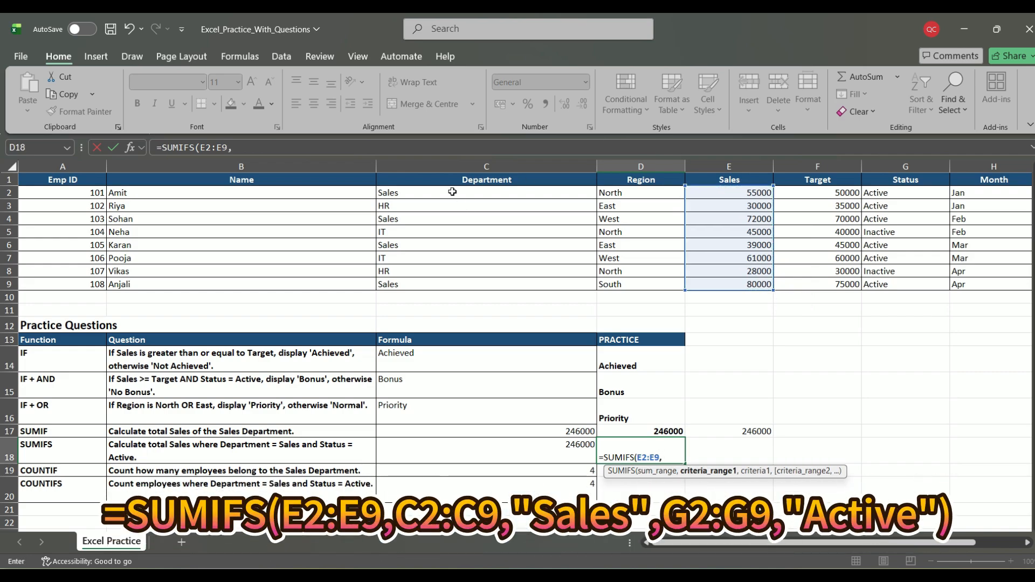
Step: Add Department cells C2:C9 with the criterion "sales" as the first condition of the D18 SUMIFS formula
drag(452, 192, 455, 282)
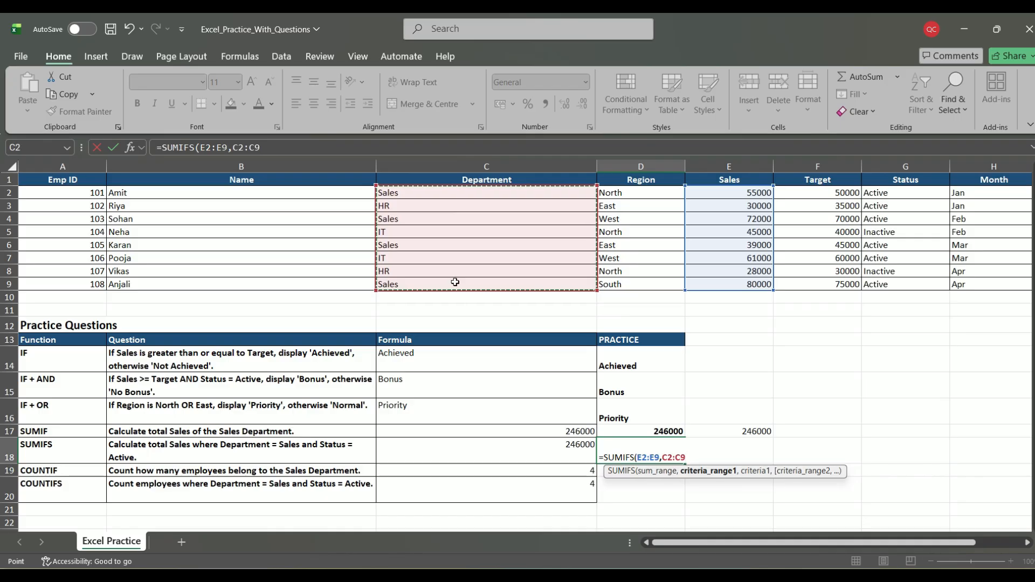
text(,)
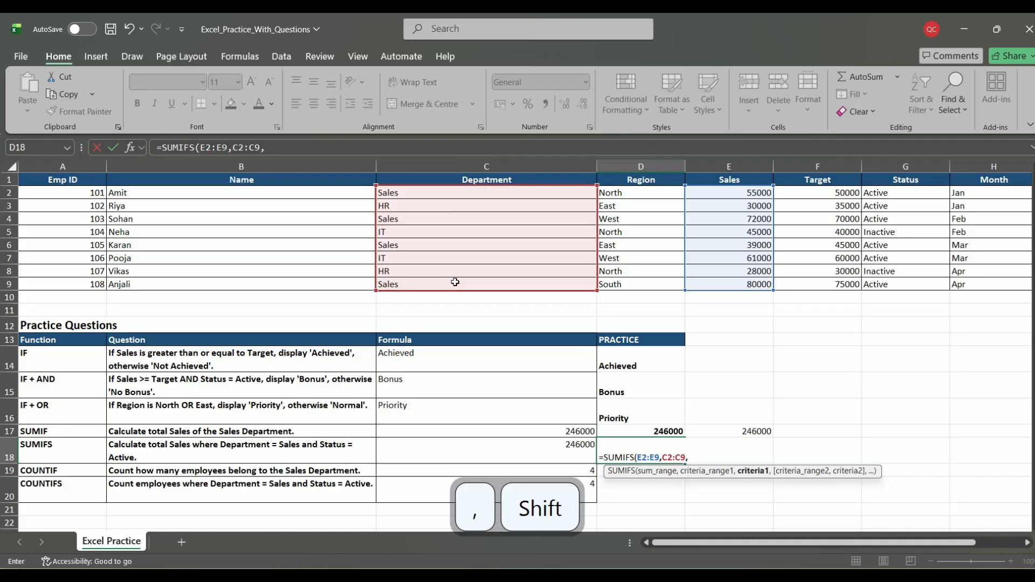
text(")
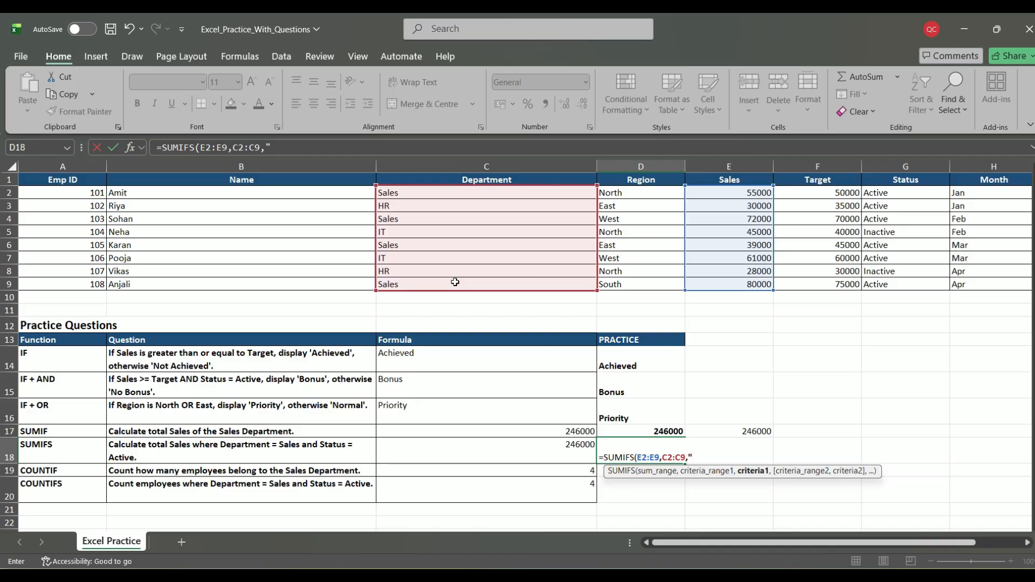
text(sales)
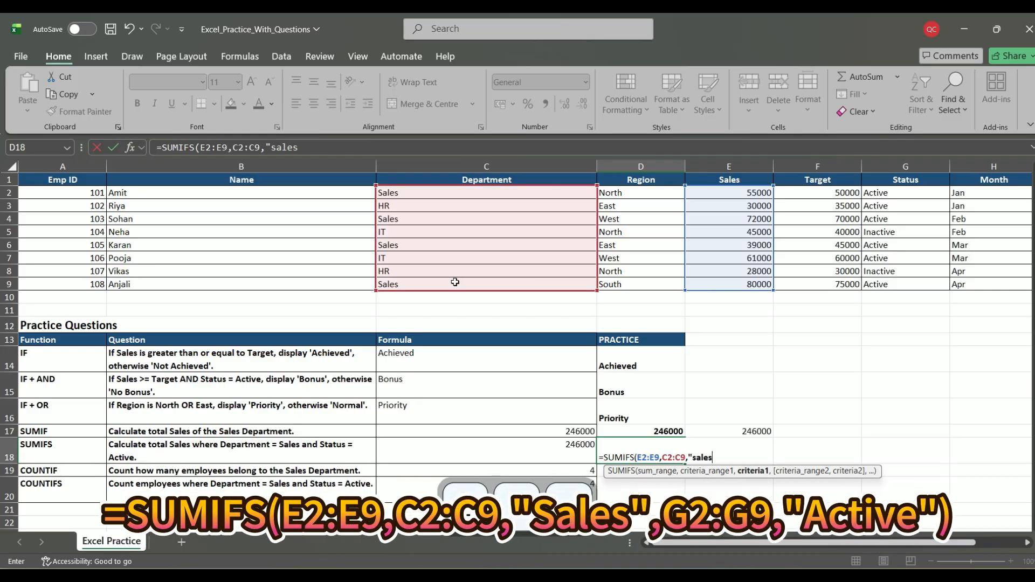
text(",)
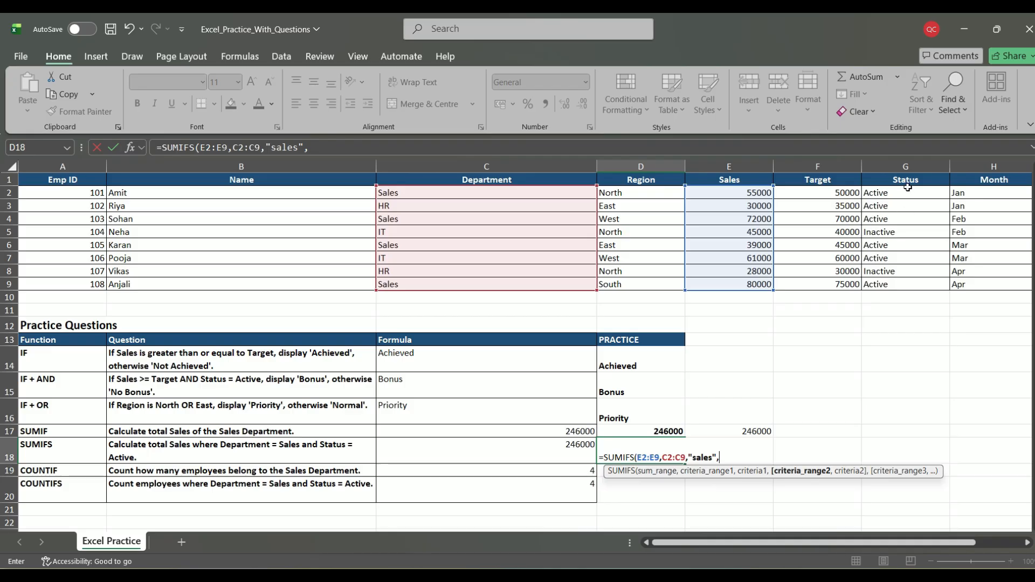
Step: Complete the D18 SUMIFS formula with Status cells G2:G9 and the criterion "active" as the second condition
drag(911, 193, 916, 283)
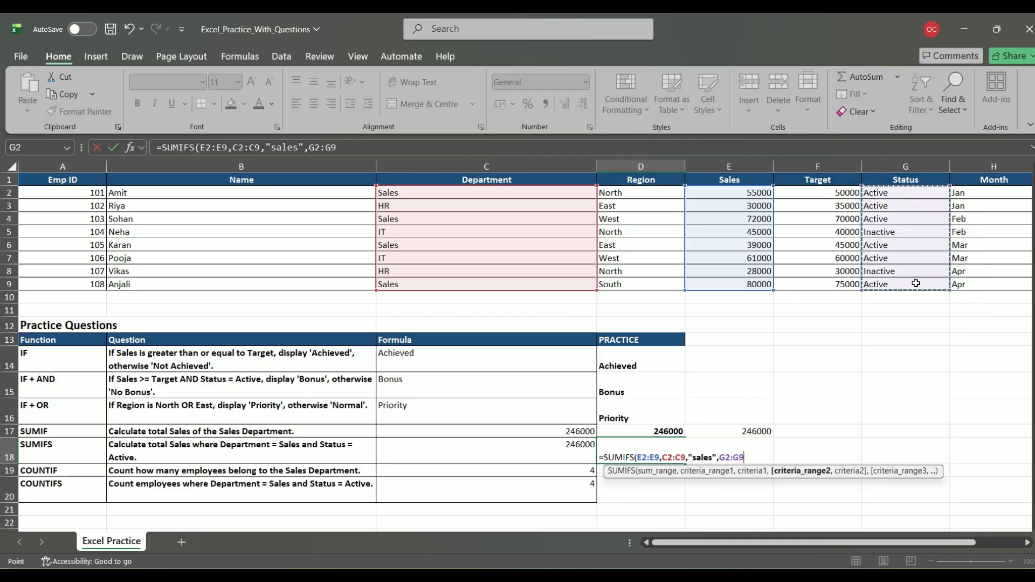
text(,"a)
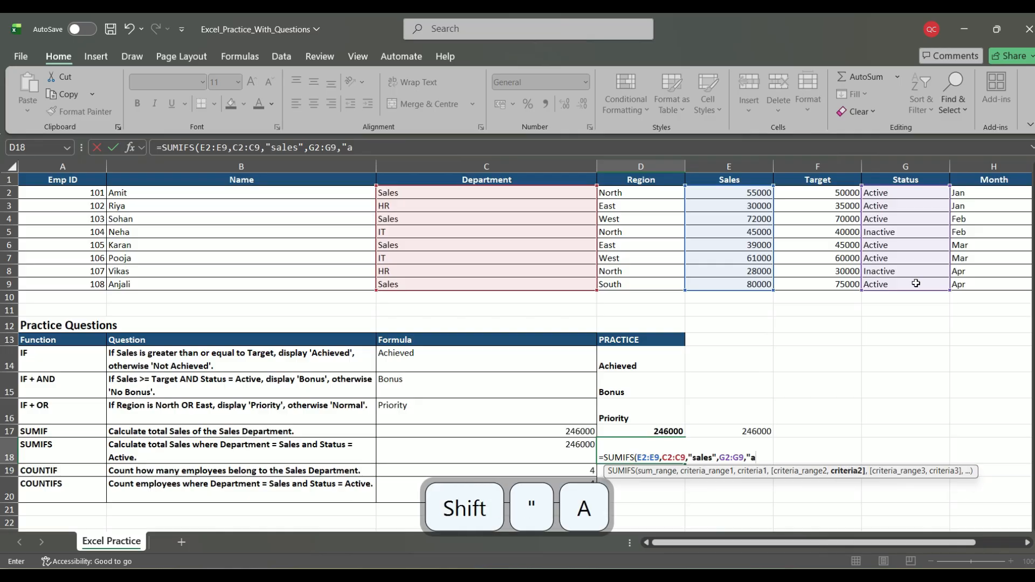
text(ctive")
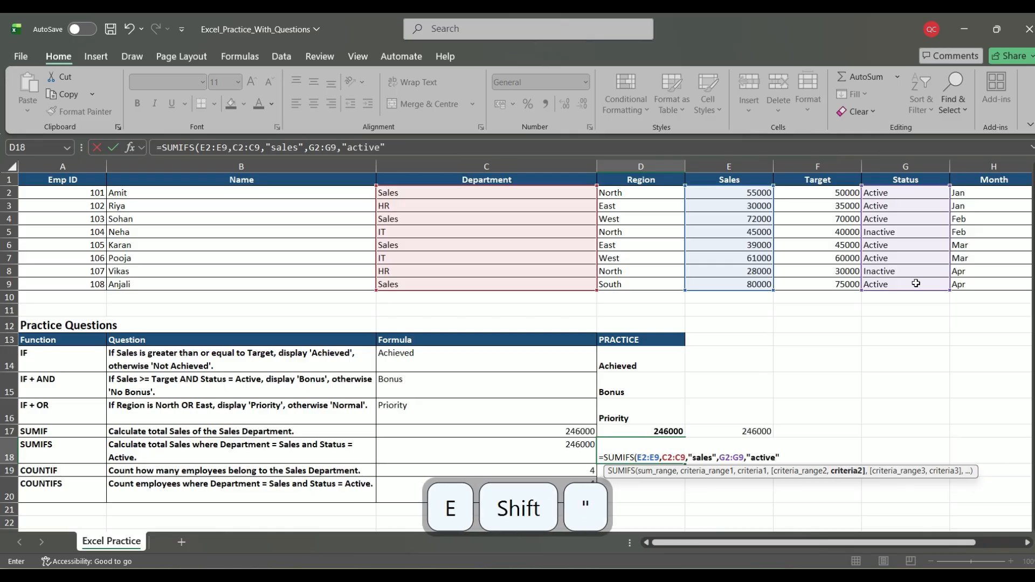
text())
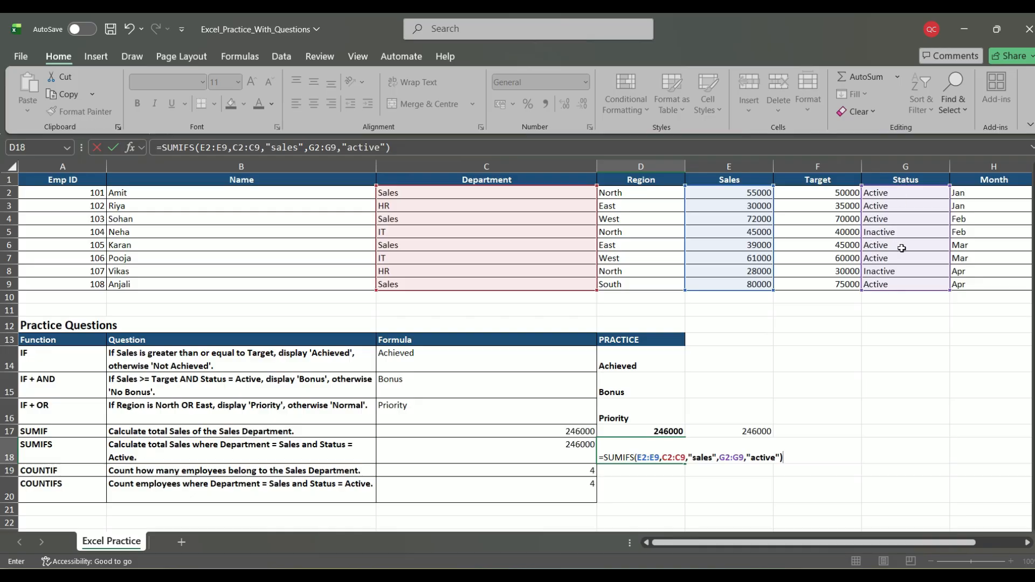
key(Return)
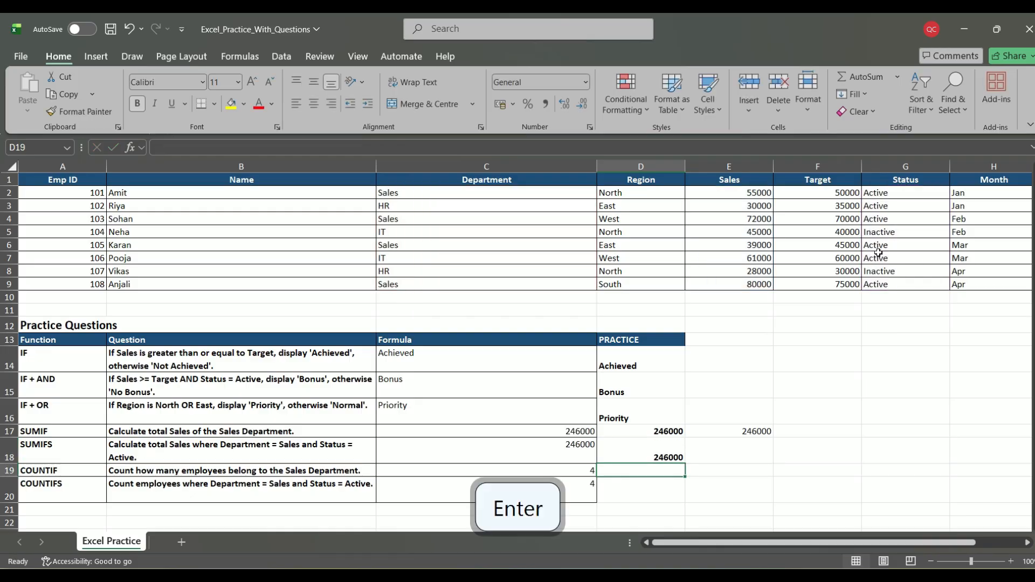
click(646, 457)
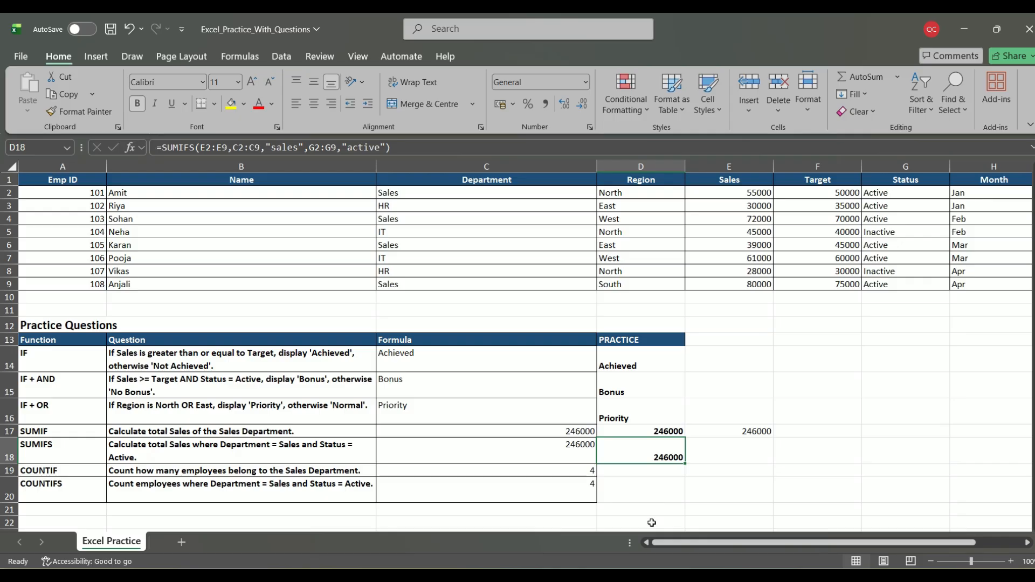
Step: Enter =COUNTIF(C2:C9,"Sales") in cell D19 to count the Sales department employees
key(Down)
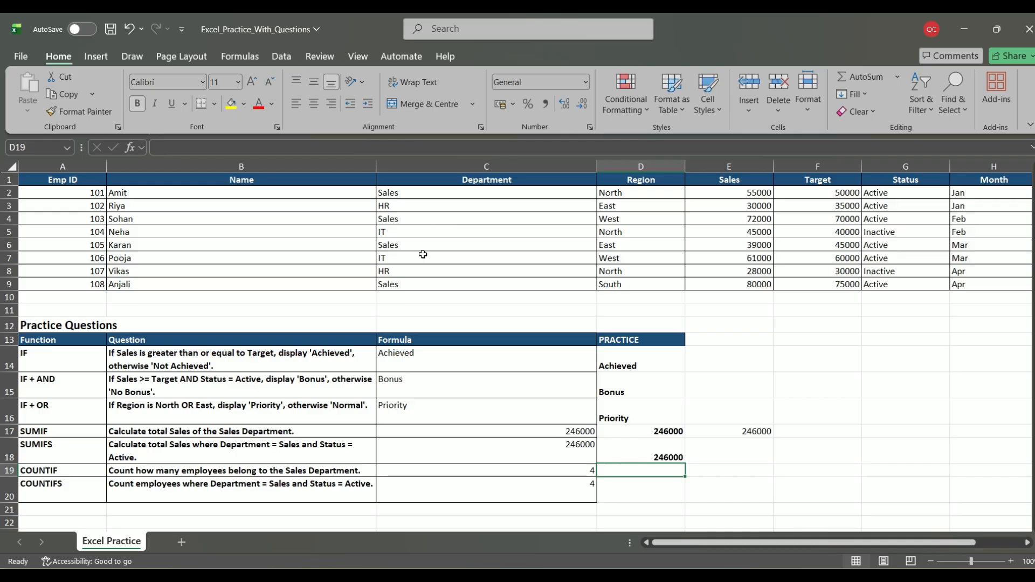
text(=)
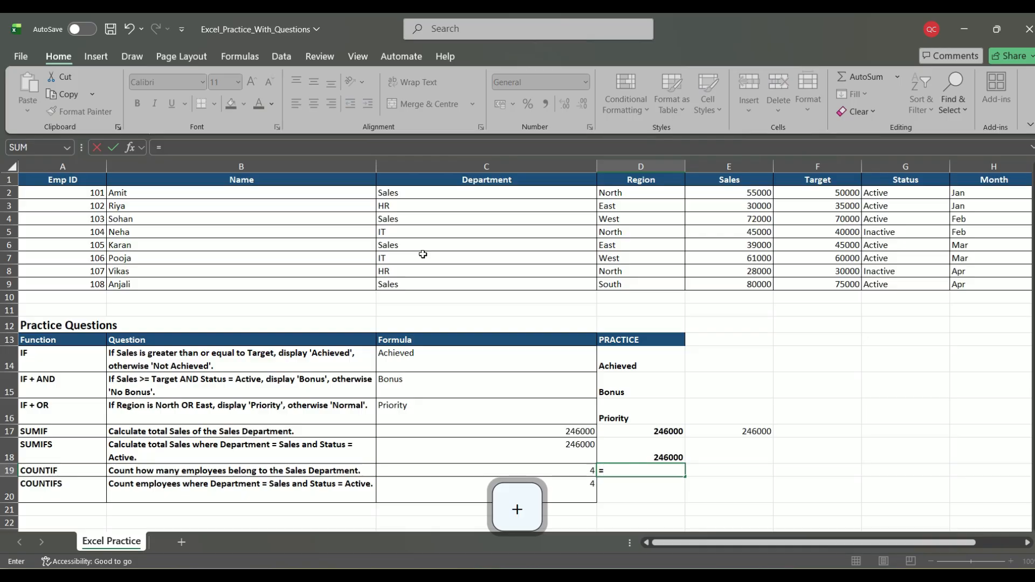
text(countif)
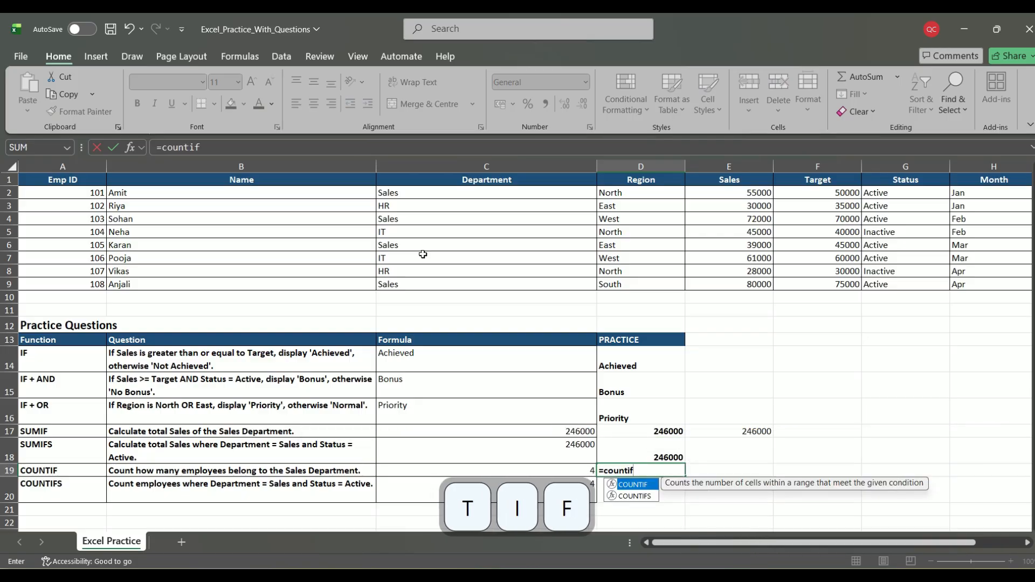
key(Tab)
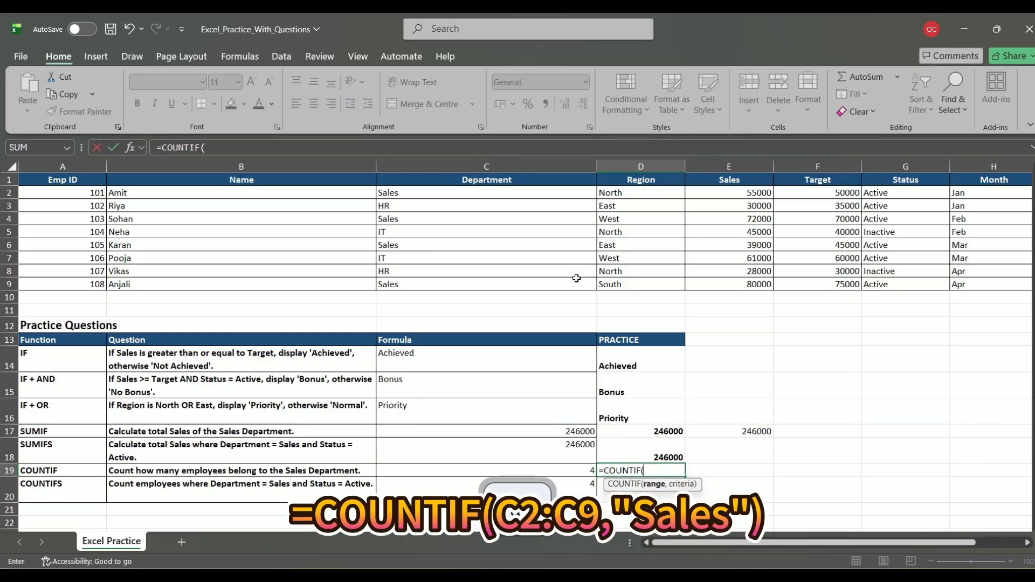
drag(418, 193, 418, 281)
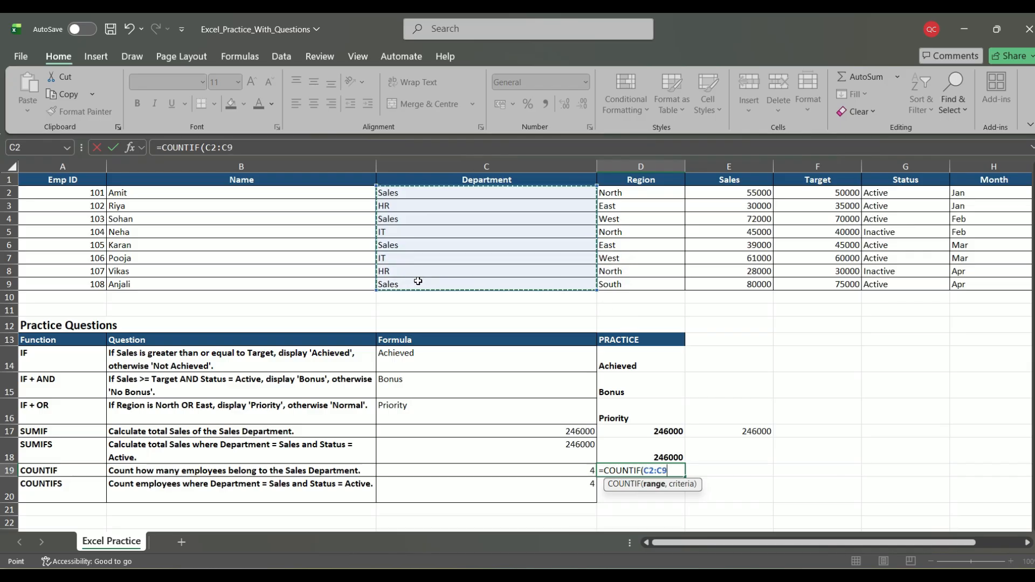
text(,)
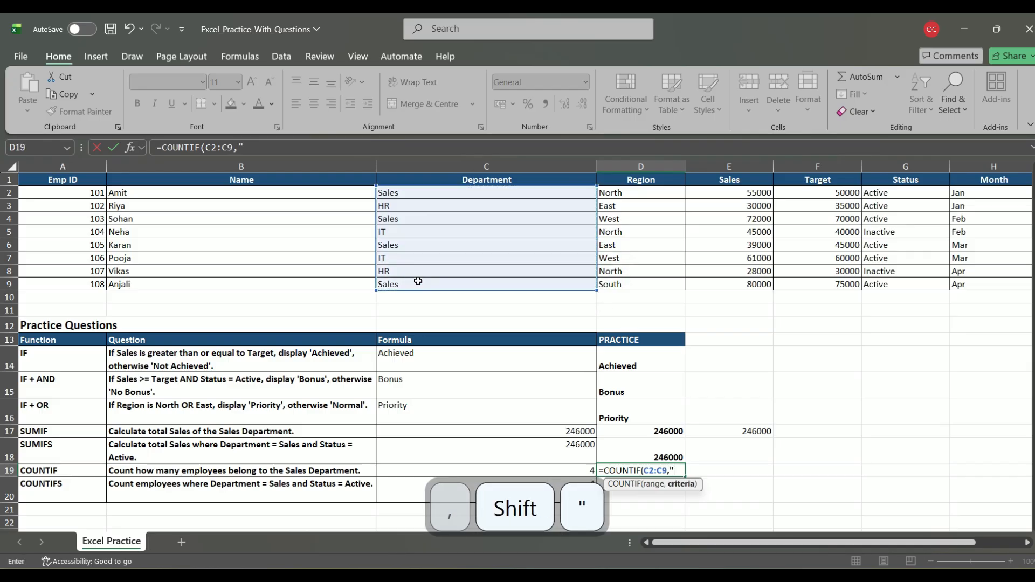
text("Sales")
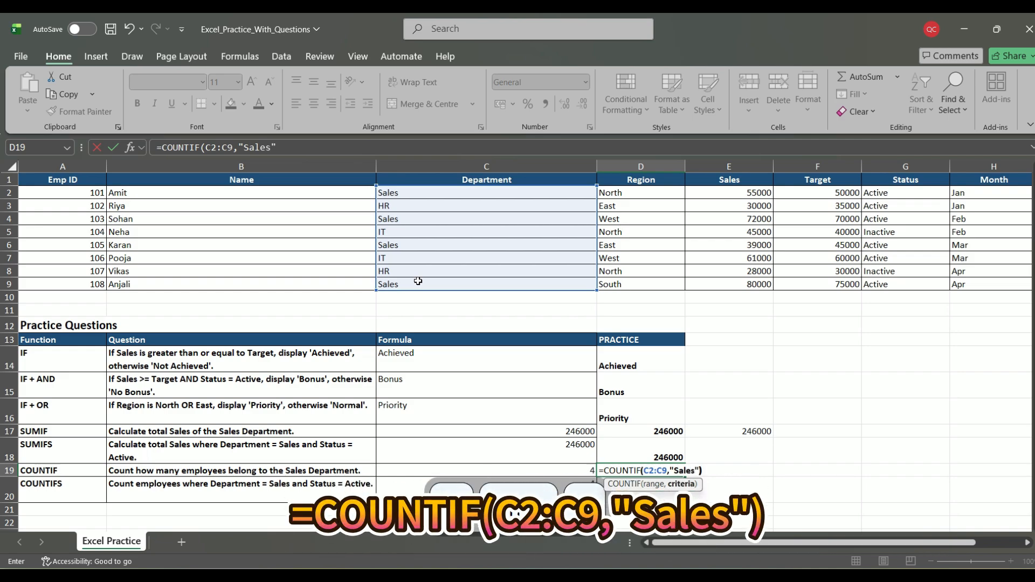
text())
key(Return)
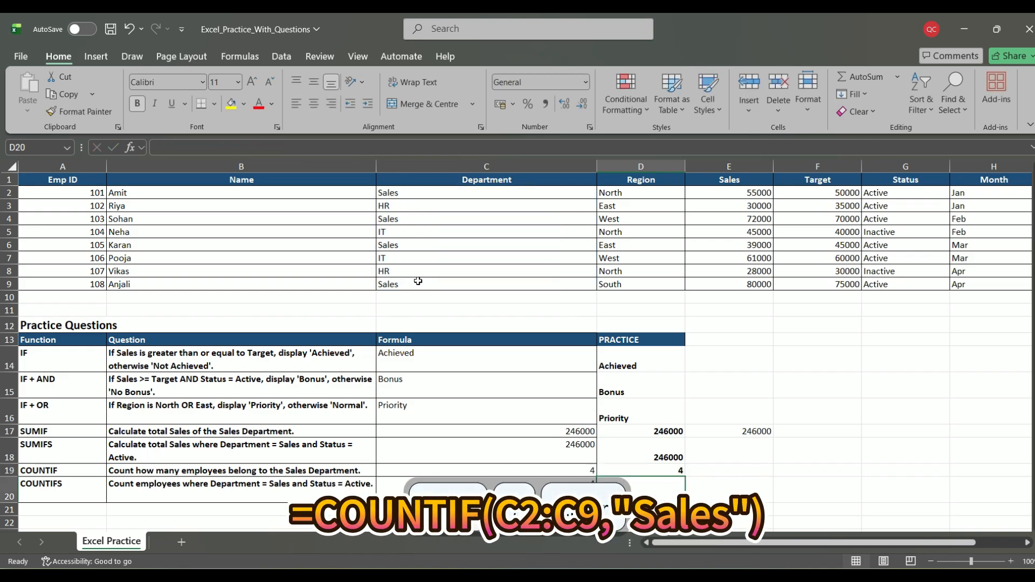
click(664, 471)
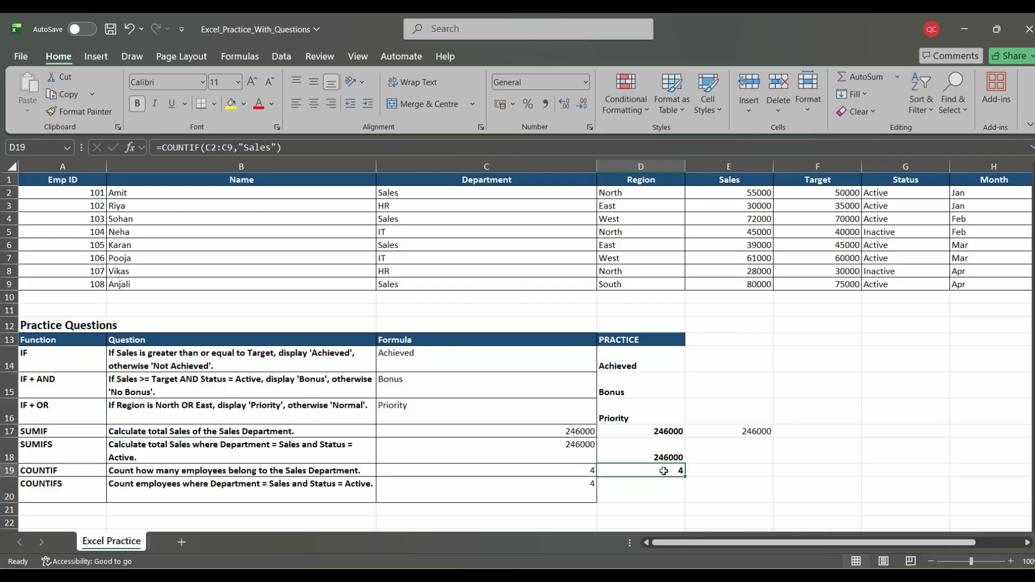
Step: Start a COUNTIFS formula in cell D20 with Department cells C2:C9 and the criterion "sales" as the first condition
key(Down)
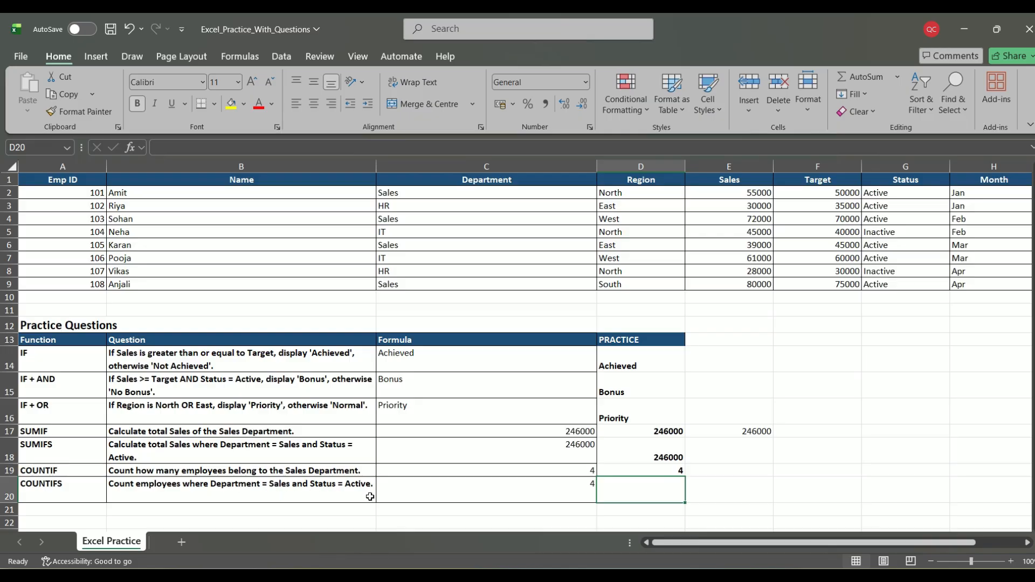
text(=)
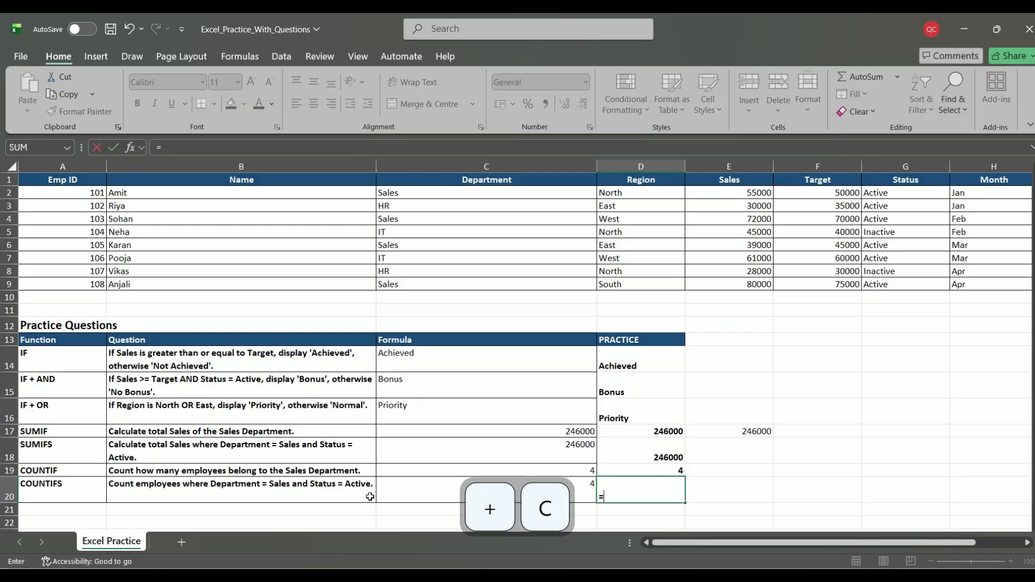
text(countifs)
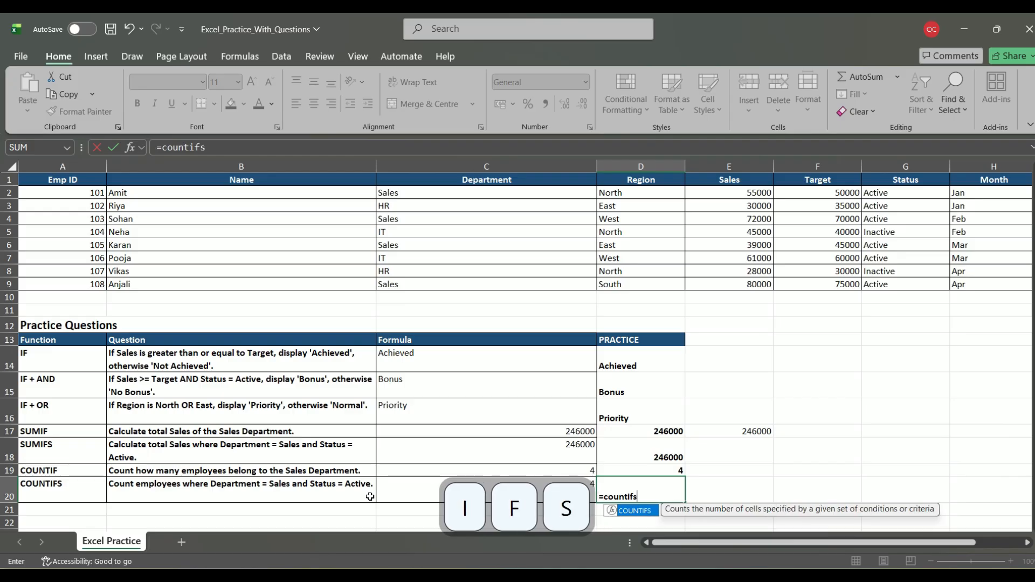
text(()
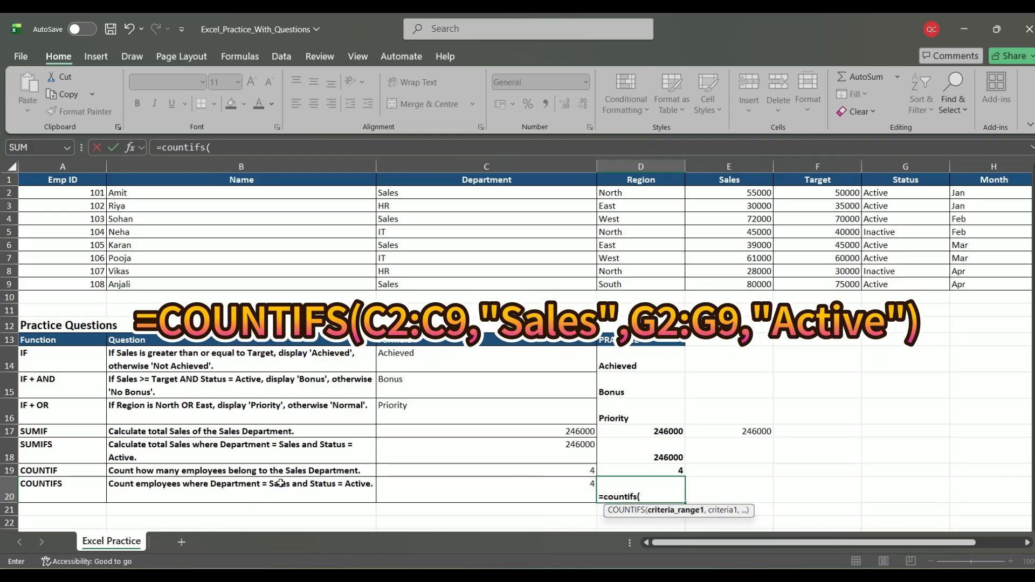
drag(488, 198, 481, 285)
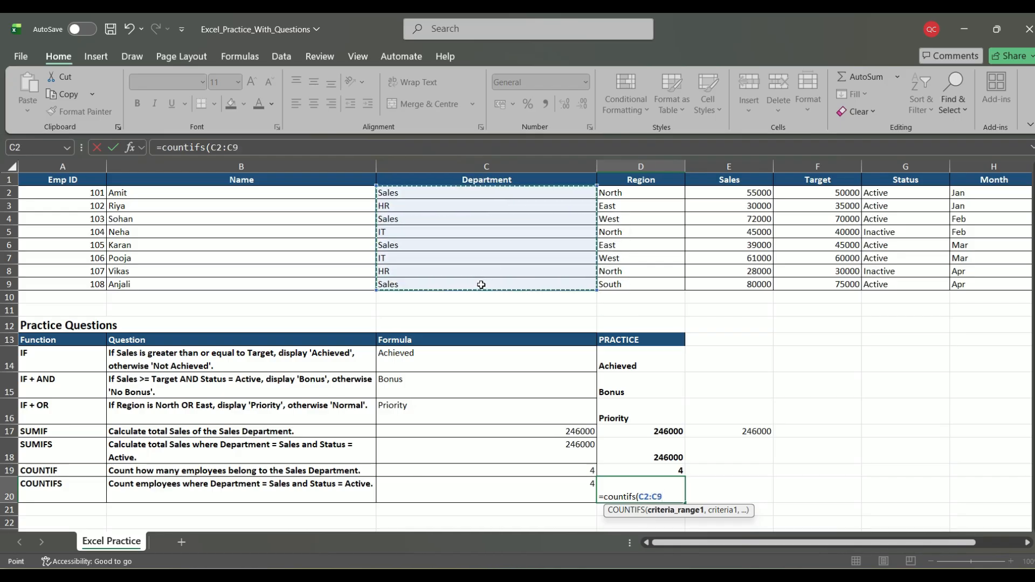
text(,"sa)
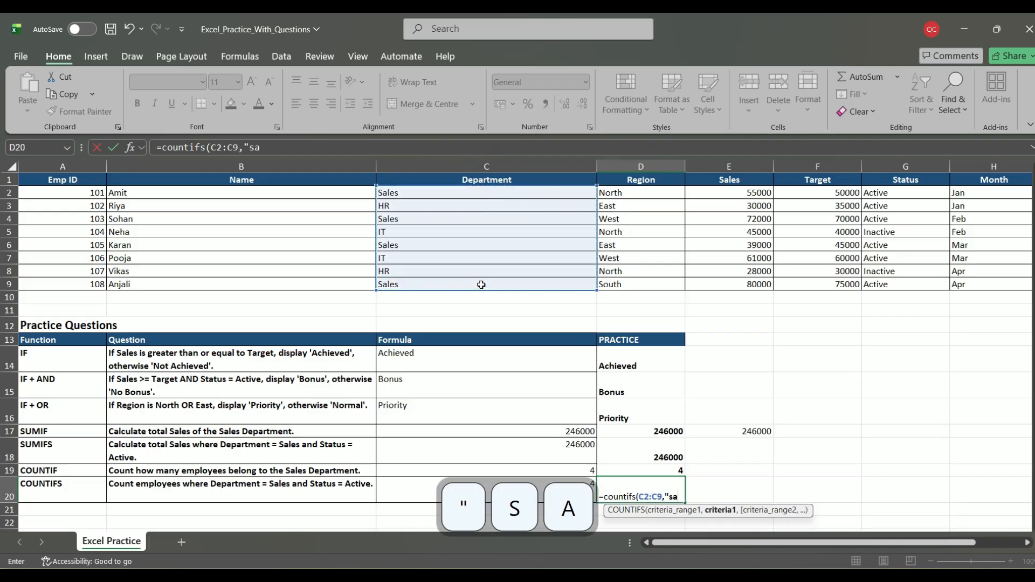
text(les",)
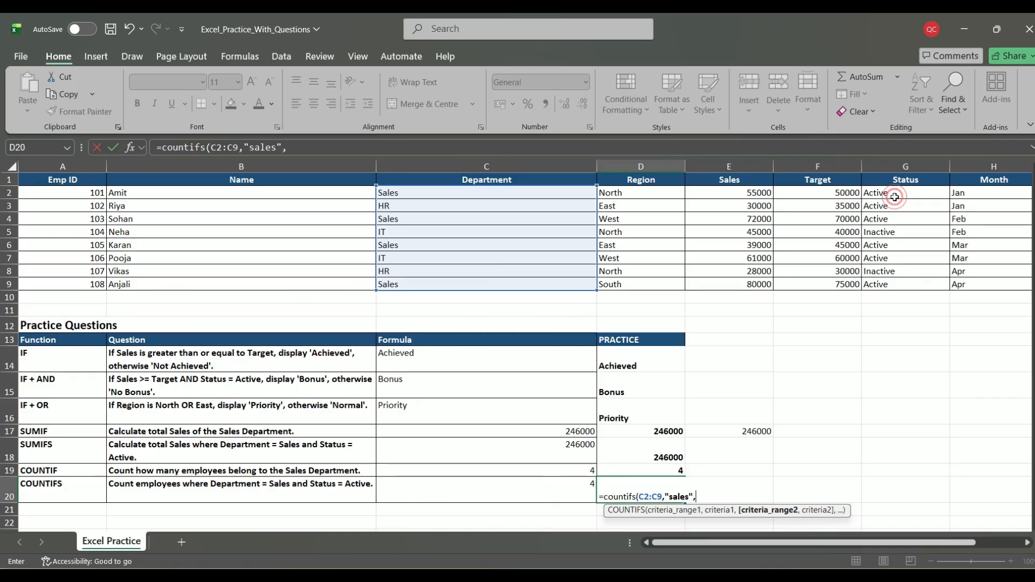
Step: Complete the D20 COUNTIFS formula with Status cells G2:G9 and the criterion "active" as the second condition
drag(895, 193, 909, 290)
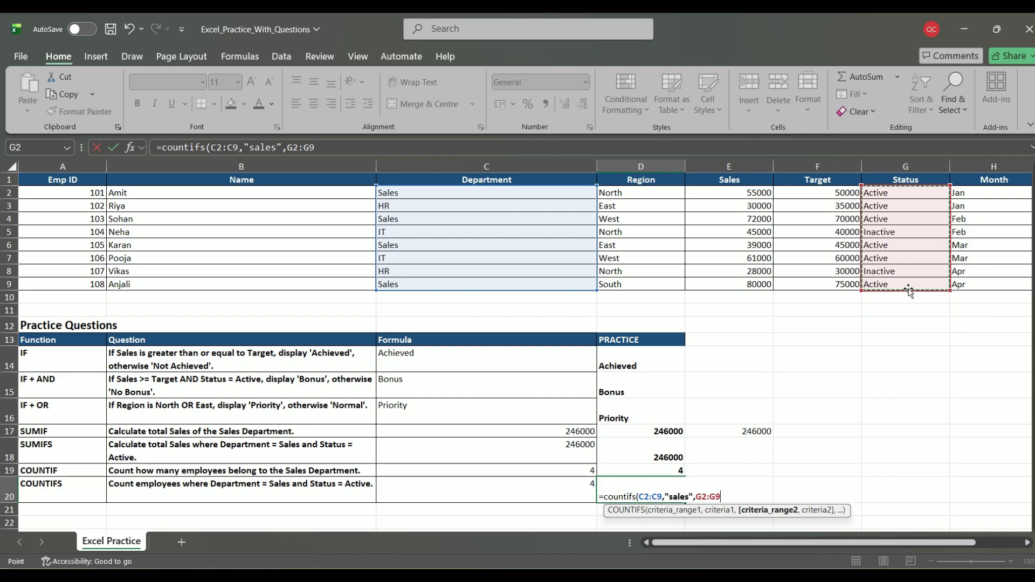
text(,")
text(ac)
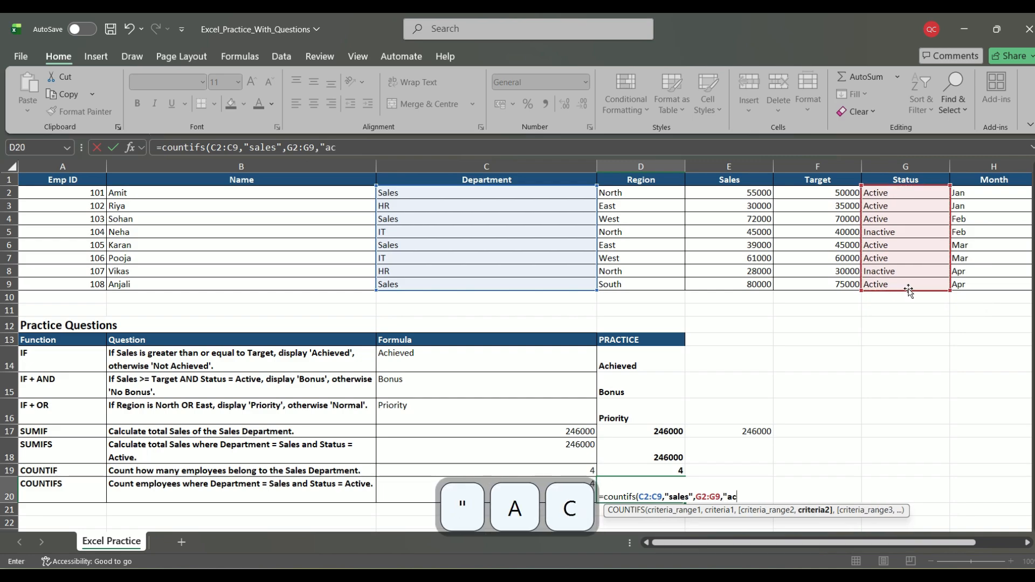
text(tive"))
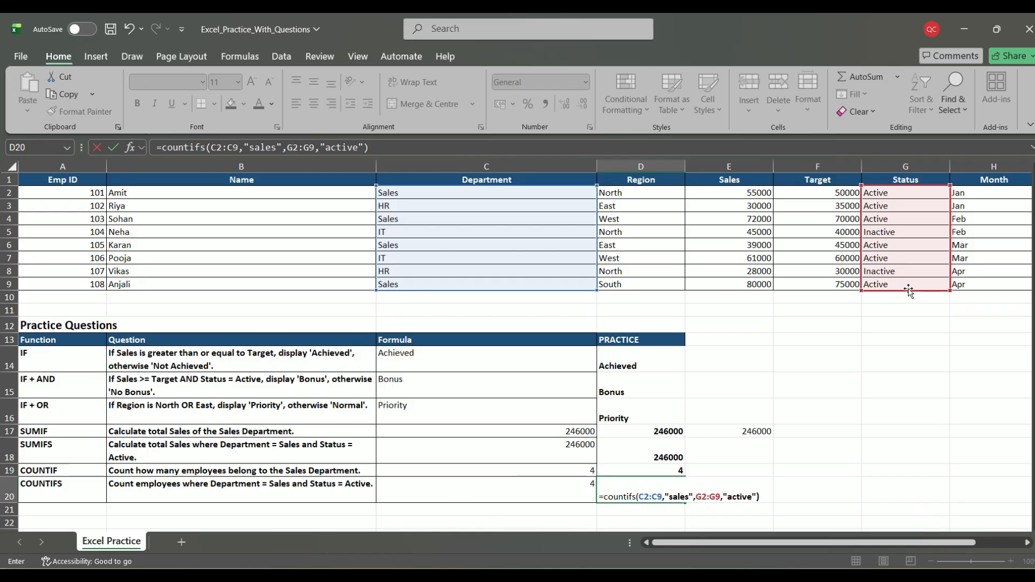
key(Return)
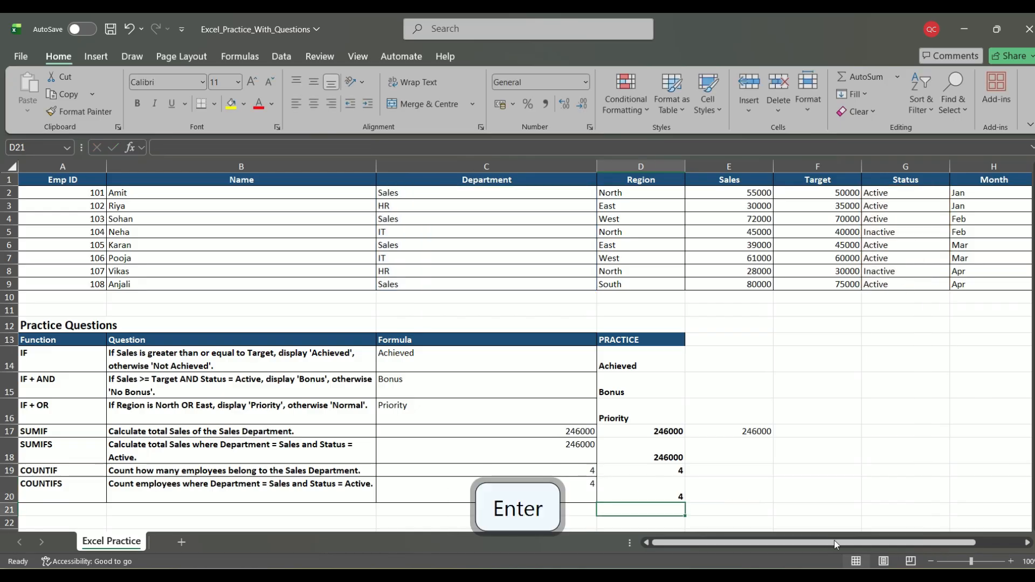
Step: Check the Department and Status cells of each Sales employee in rows 2, 4, 6 and 9 against the COUNTIFS conditions
click(416, 194)
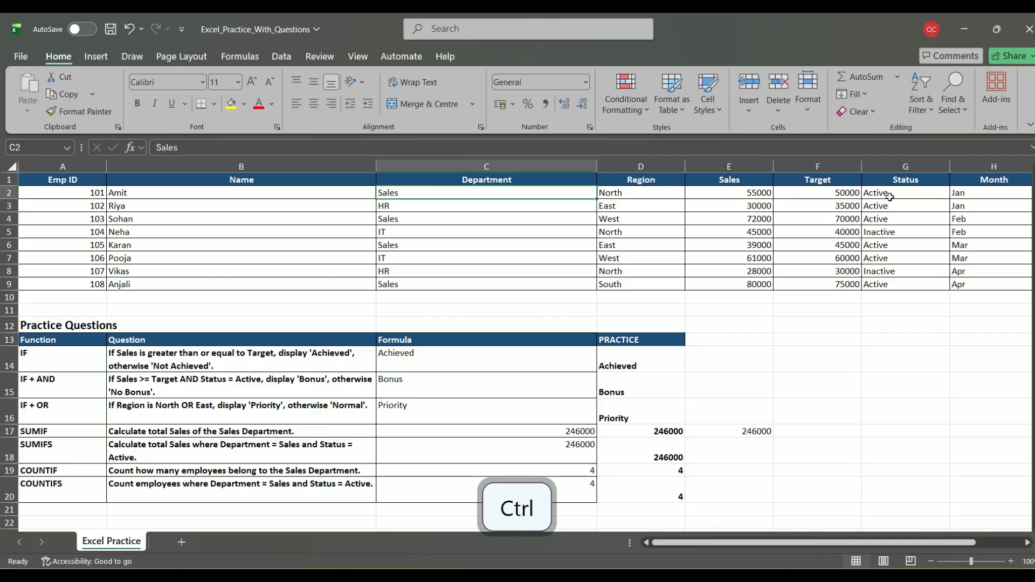
click(405, 218)
ctrl+click(875, 220)
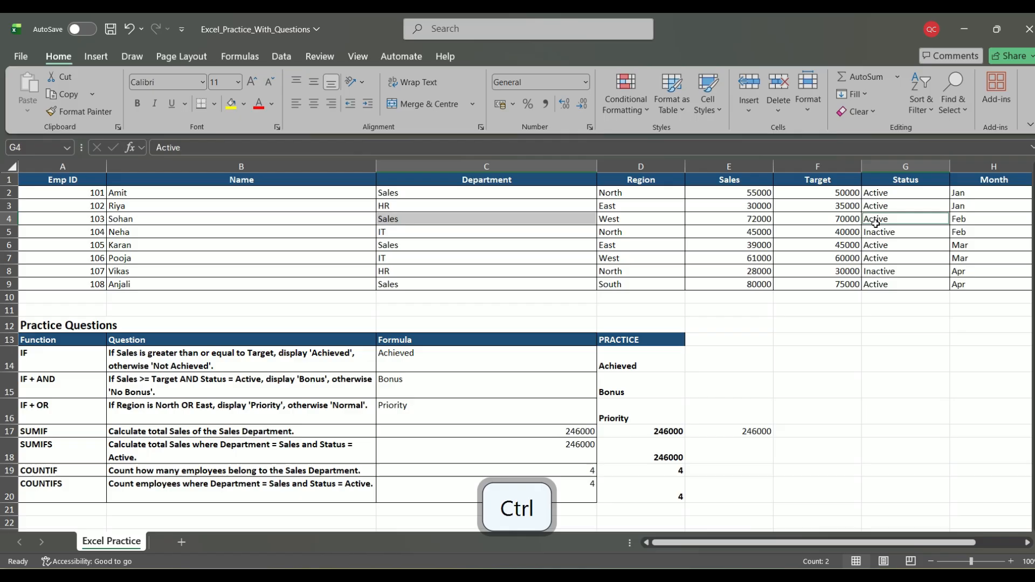
click(413, 245)
ctrl+click(890, 246)
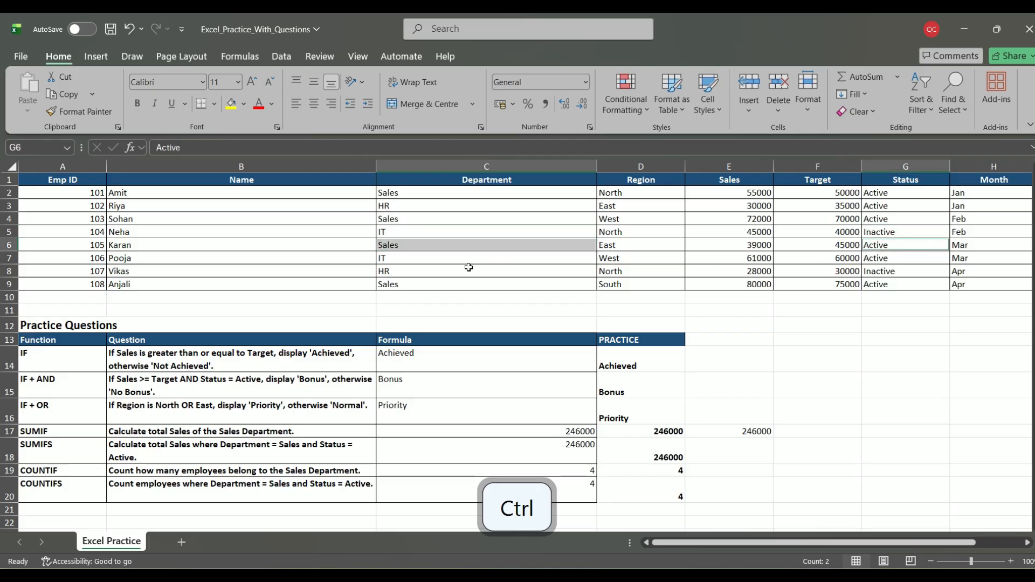
click(391, 290)
ctrl+click(884, 284)
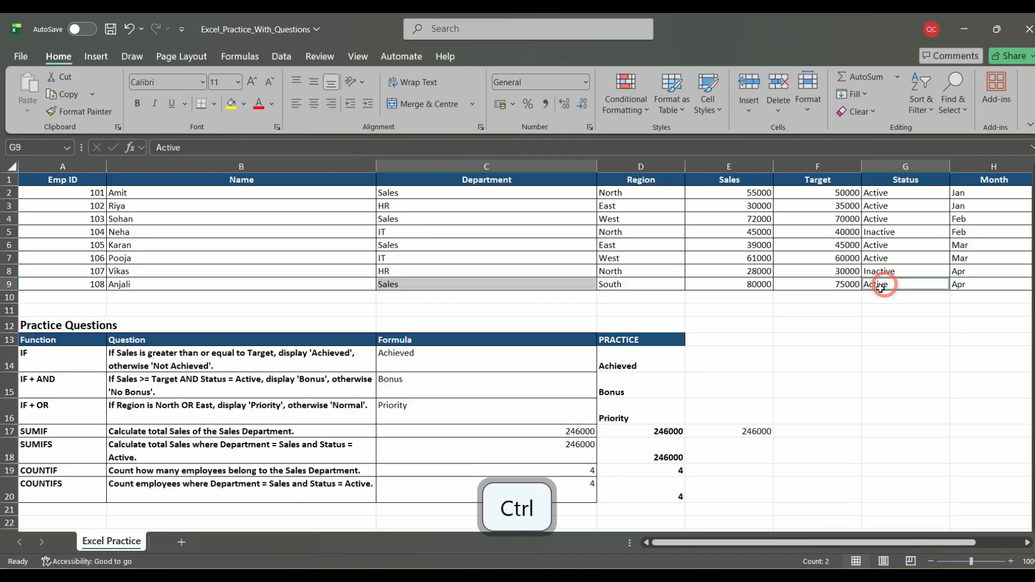